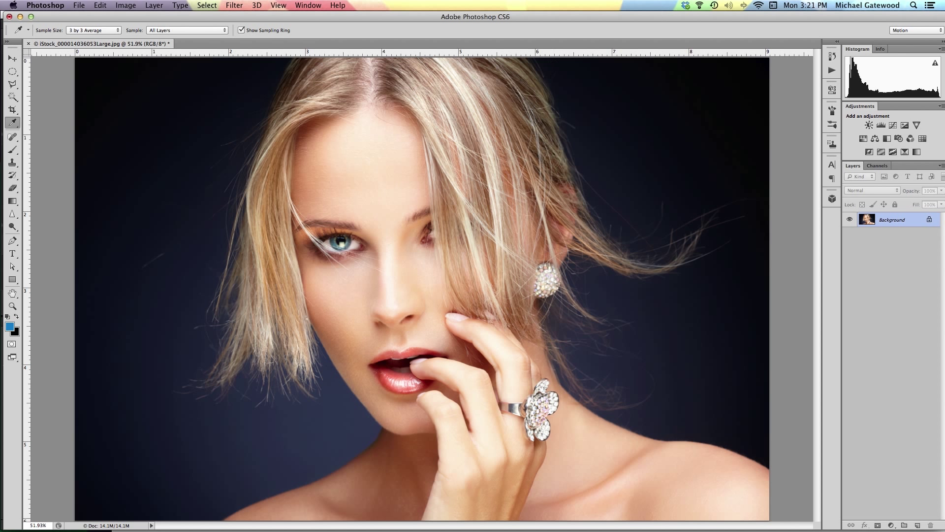
Step: Unlock the Background layer into Layer 0, then redock the Layers panel
drag(855, 165, 655, 87)
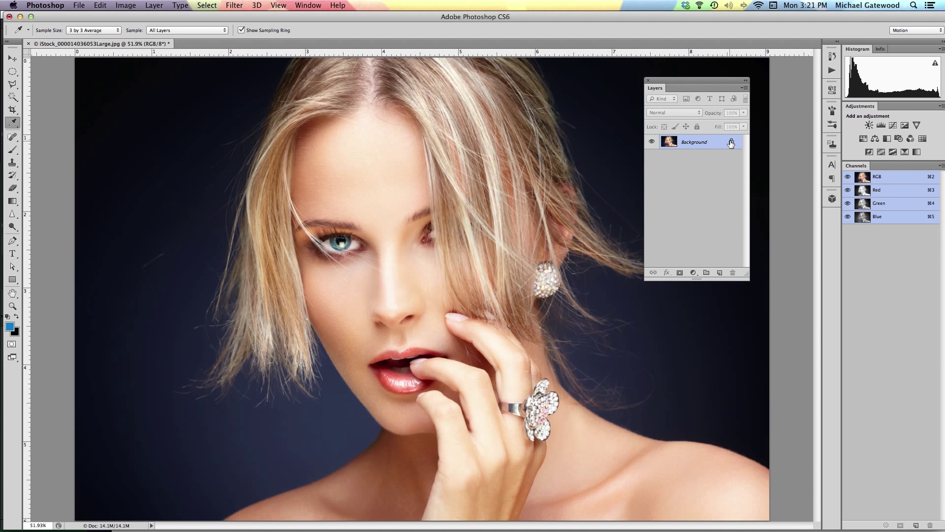
drag(731, 143, 733, 273)
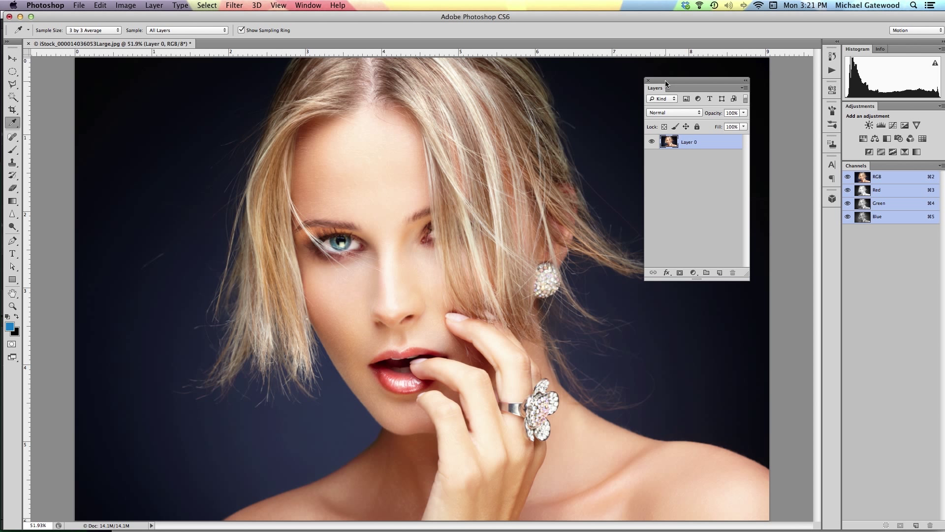
drag(665, 79, 853, 252)
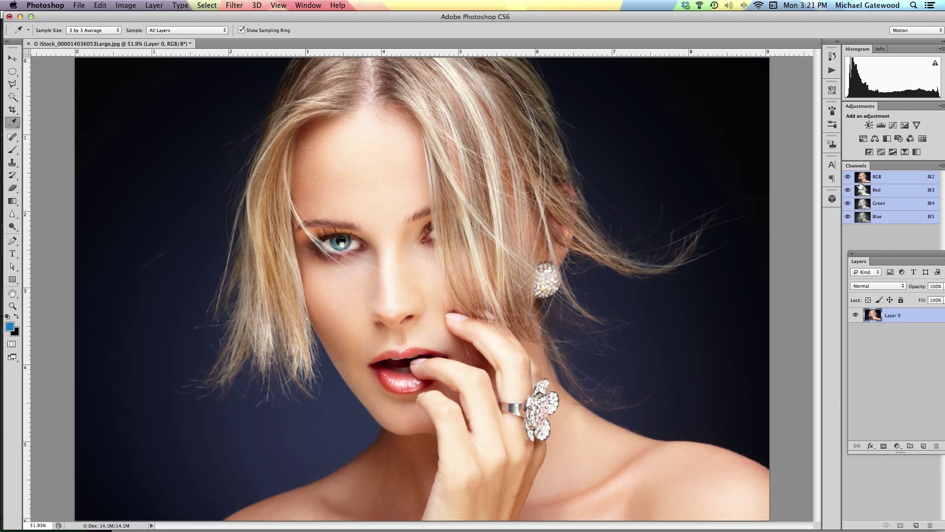
Step: Compare the Red, Green and Blue channels, then duplicate Red as Red copy
drag(851, 163, 682, 96)
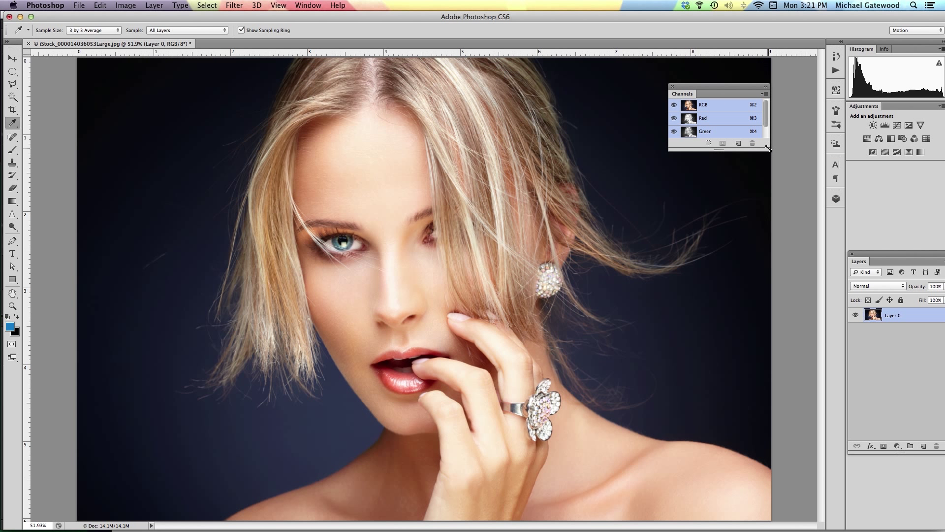
drag(768, 149, 813, 245)
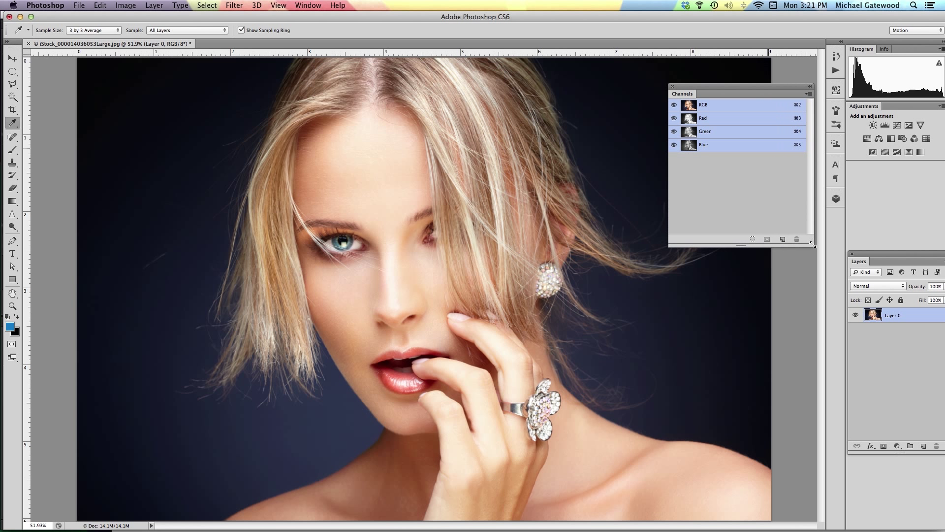
click(715, 120)
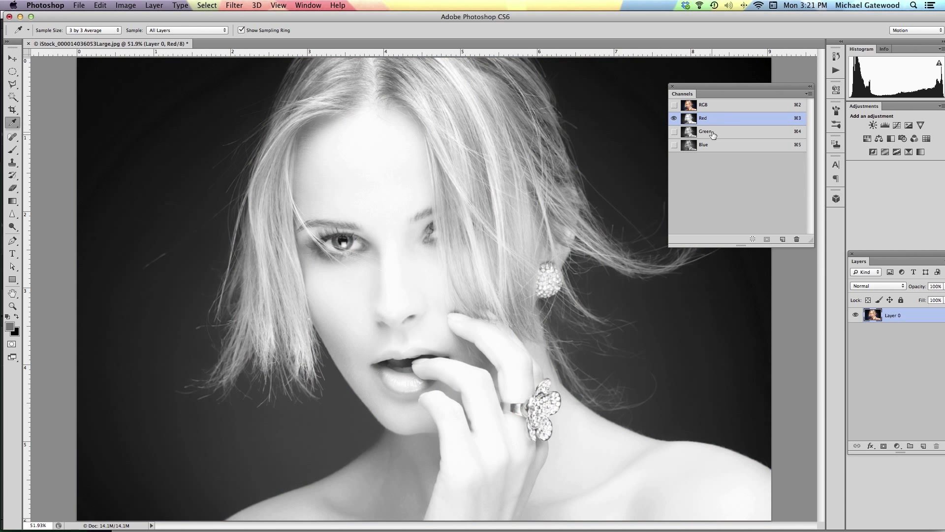
click(712, 132)
click(712, 147)
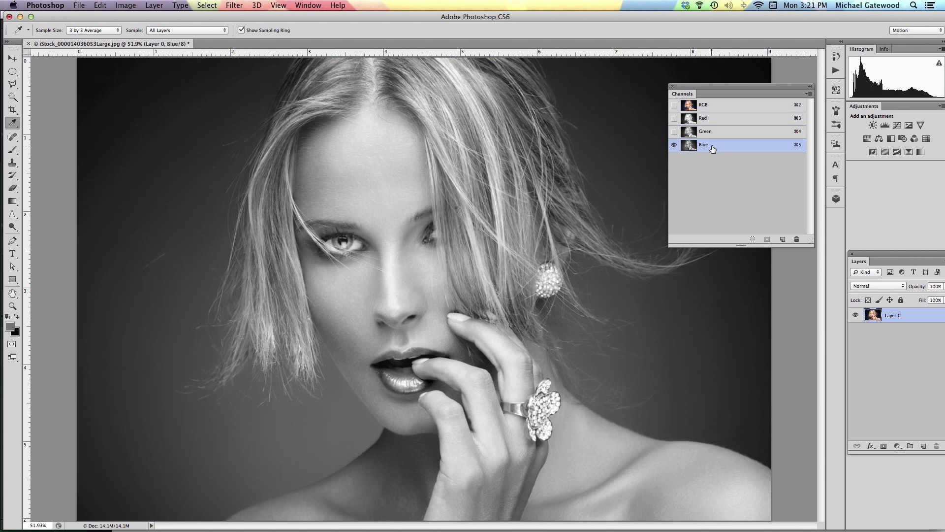
click(715, 122)
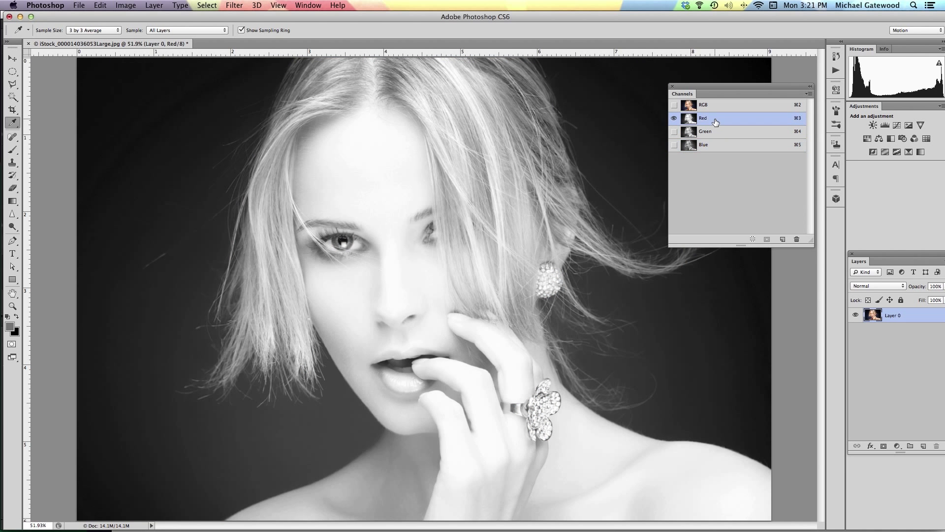
drag(716, 122, 784, 240)
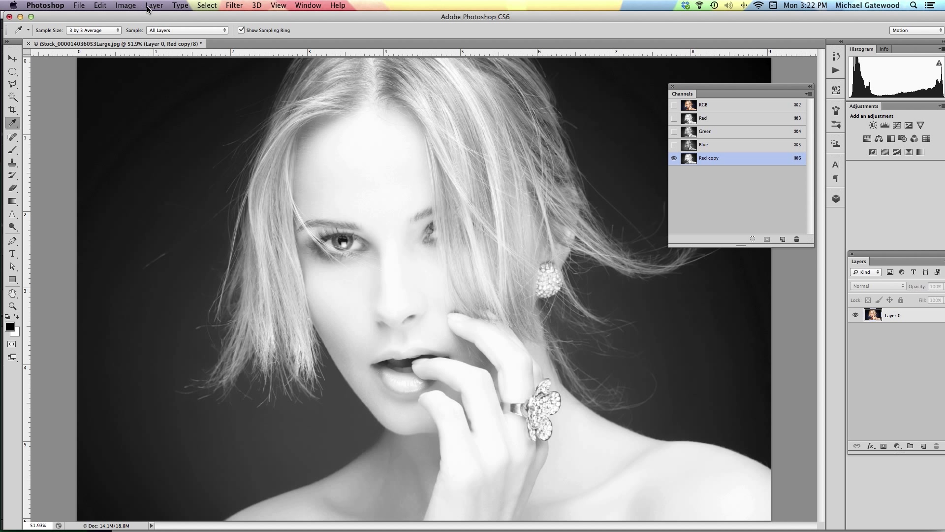
Step: Apply Levels to Red copy with black input 21 and white input about 211
click(132, 9)
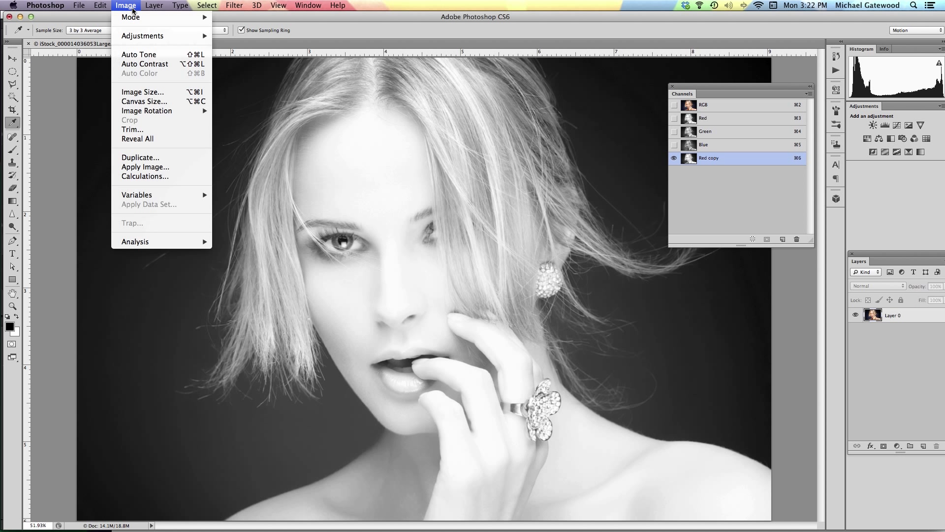
mouse_move(199, 36)
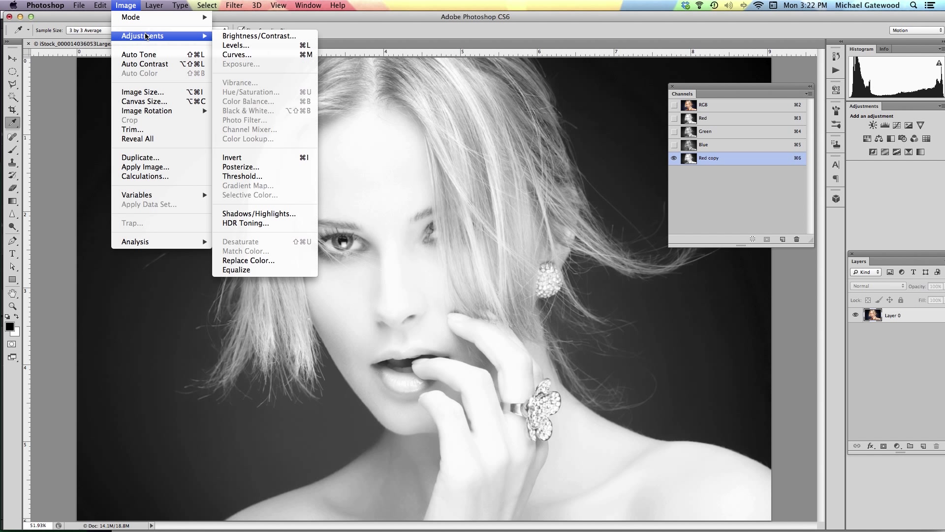
click(248, 48)
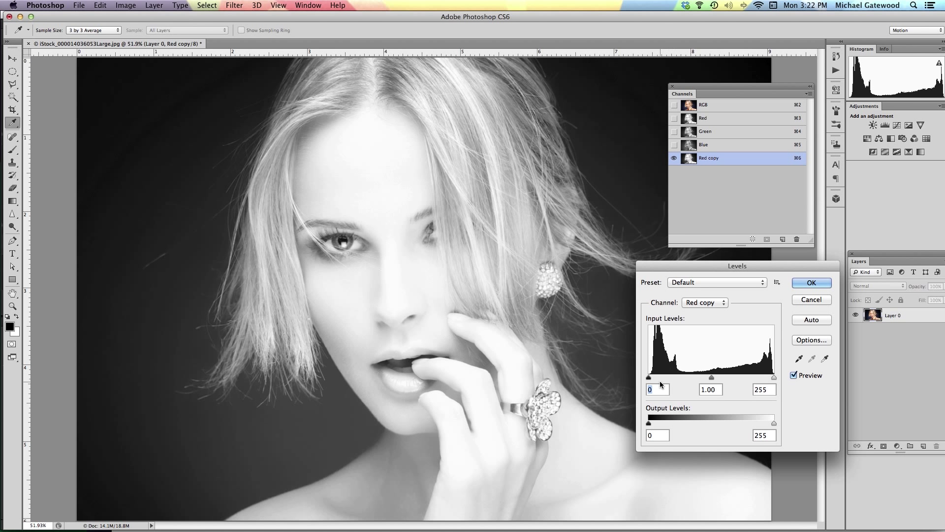
drag(649, 378, 658, 378)
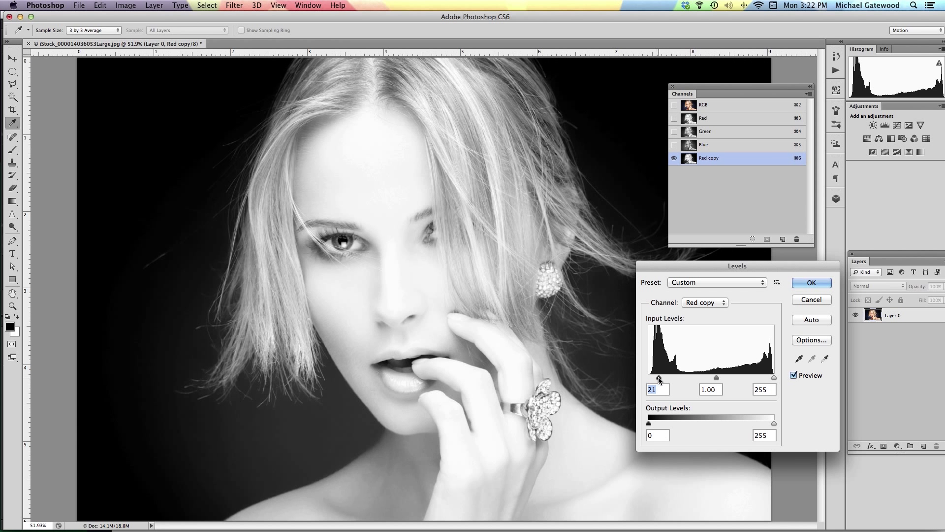
drag(774, 378, 752, 376)
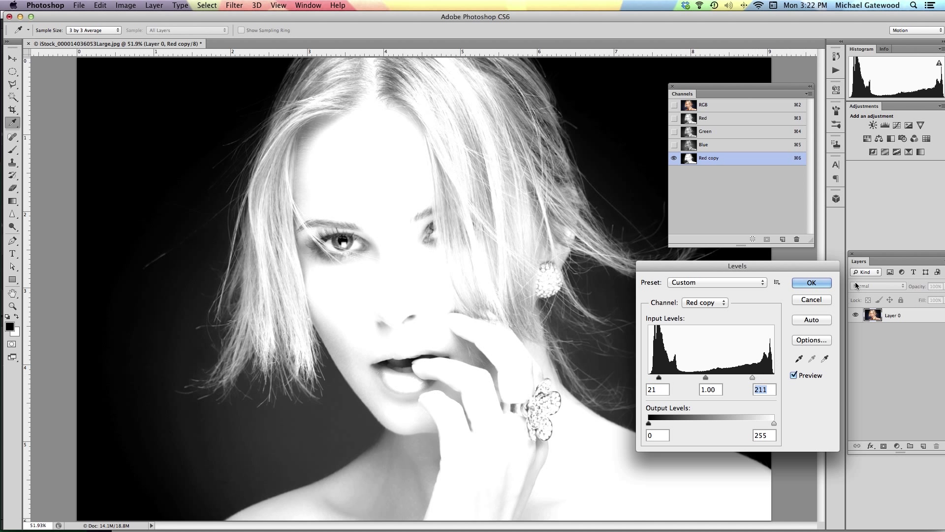
click(811, 282)
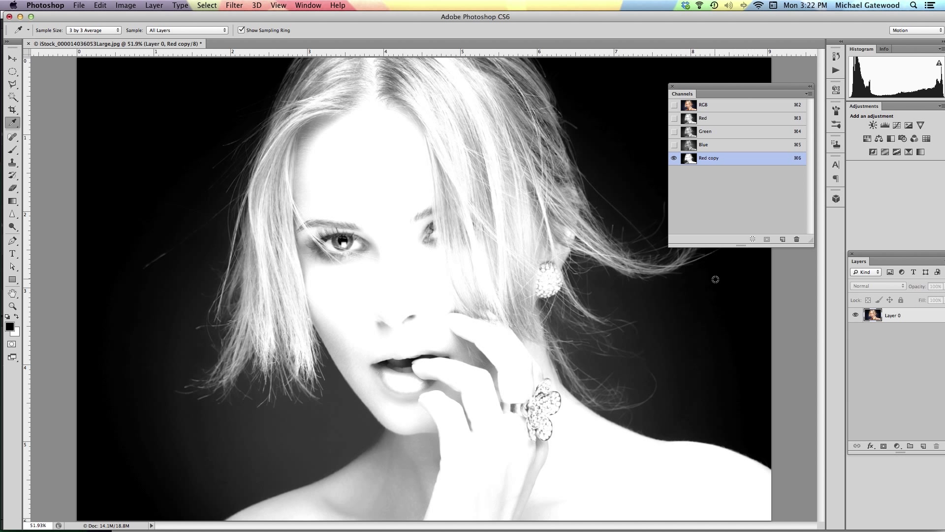
Step: Start a polygonal lasso outline along the left shoulder, cheek and face up to the head top
click(11, 86)
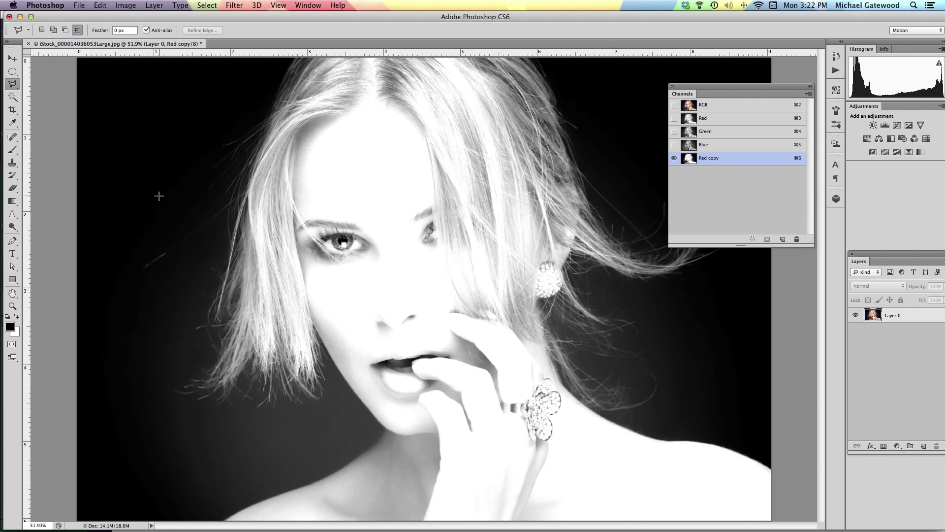
click(240, 519)
click(319, 493)
click(389, 446)
click(365, 399)
click(286, 331)
click(264, 328)
click(256, 198)
click(265, 157)
click(300, 100)
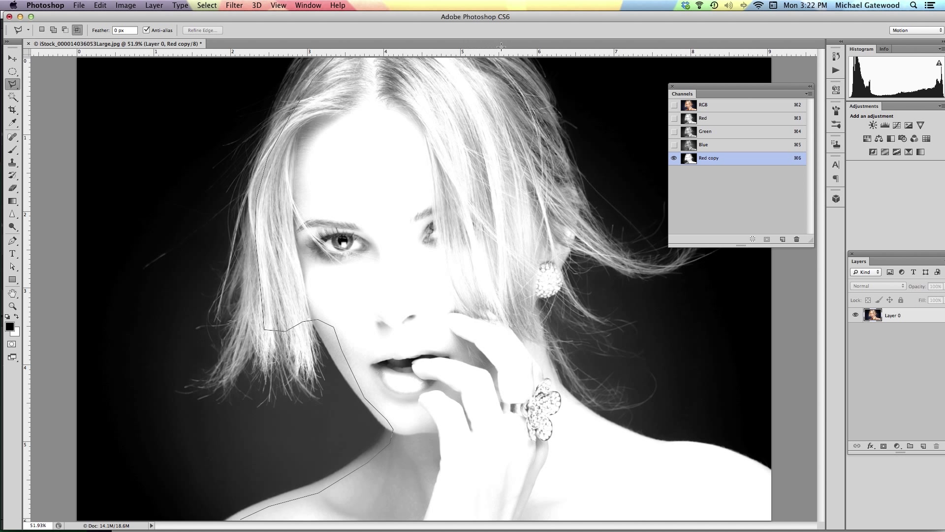
Step: Continue the outline down the right face, neck and shoulder, and close the selection
click(527, 70)
click(571, 213)
click(534, 309)
click(551, 380)
click(565, 403)
click(599, 429)
click(642, 447)
click(733, 462)
click(792, 493)
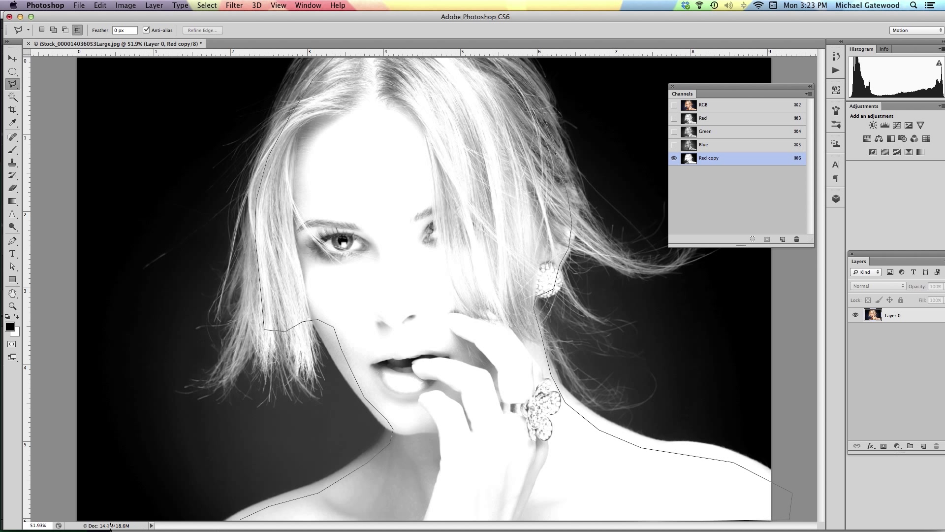
click(242, 521)
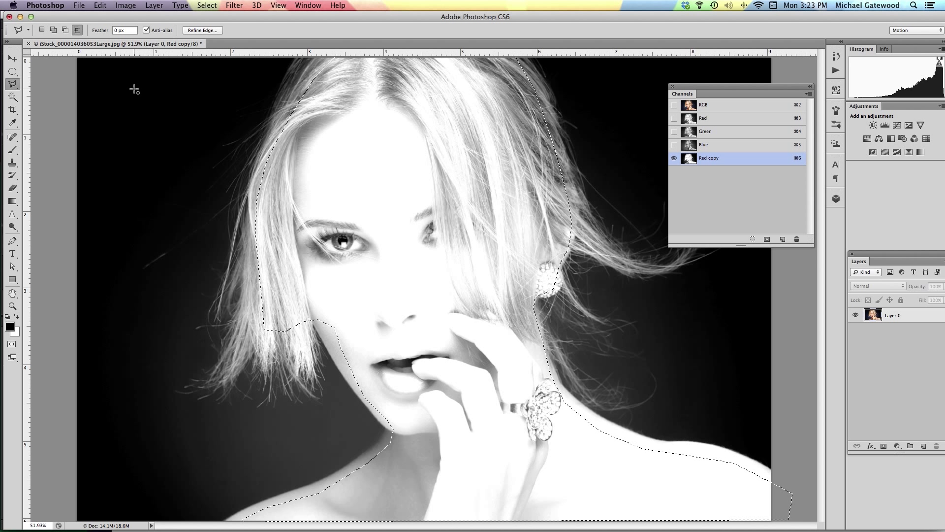
Step: Fill the selection with the white background colour, then deselect
click(104, 6)
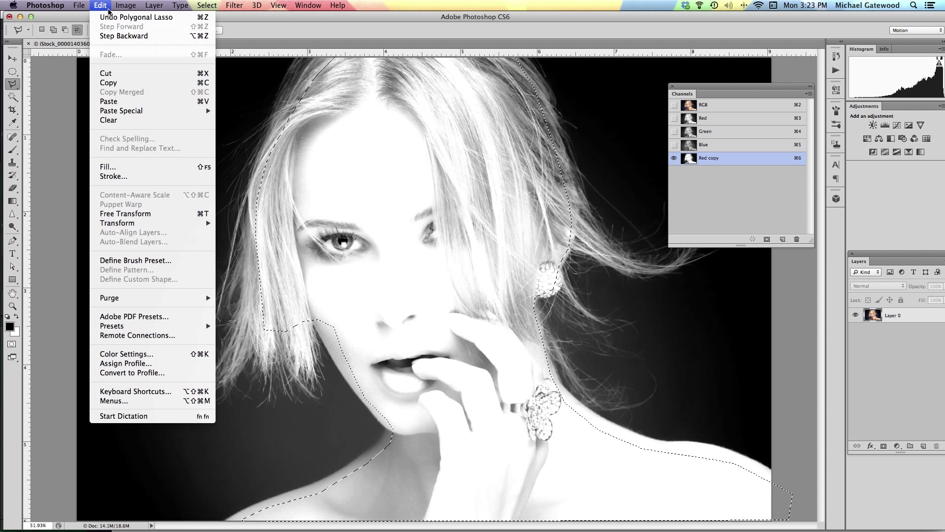
click(118, 167)
click(494, 222)
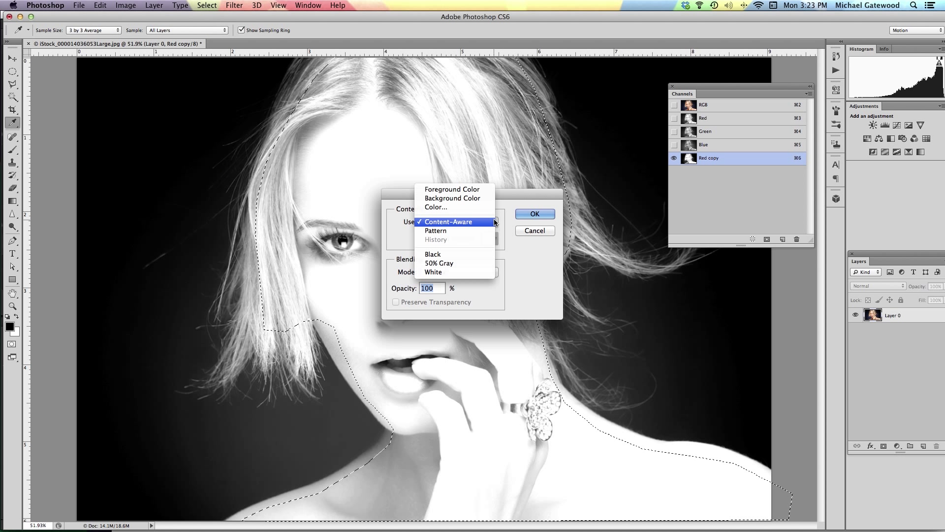
click(452, 202)
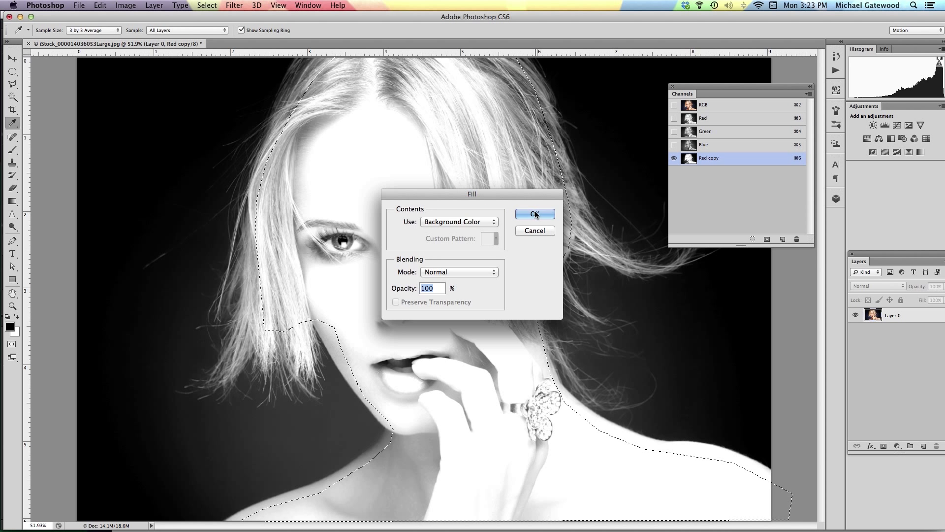
click(535, 214)
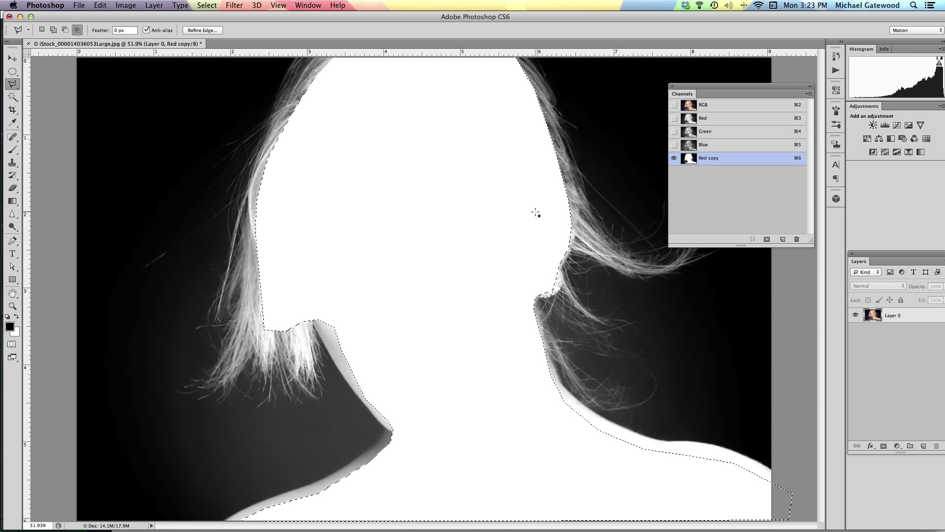
click(207, 6)
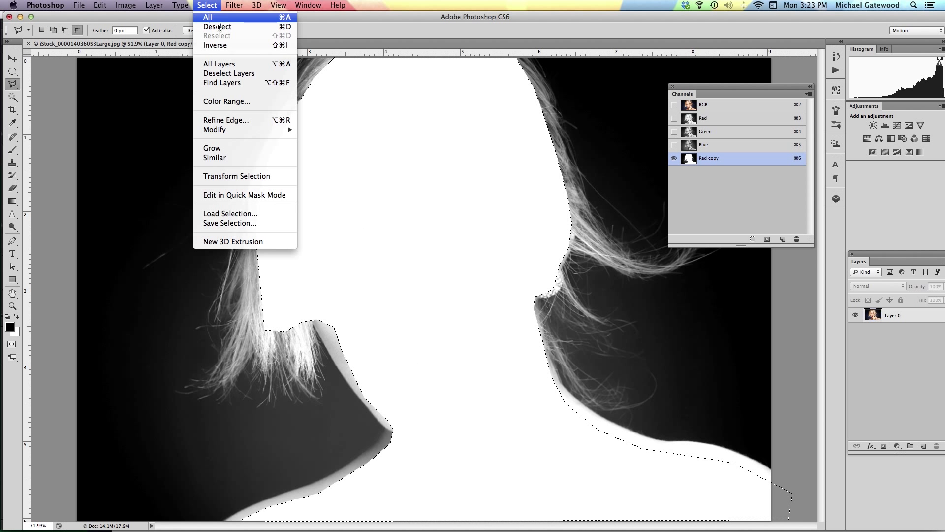
click(217, 27)
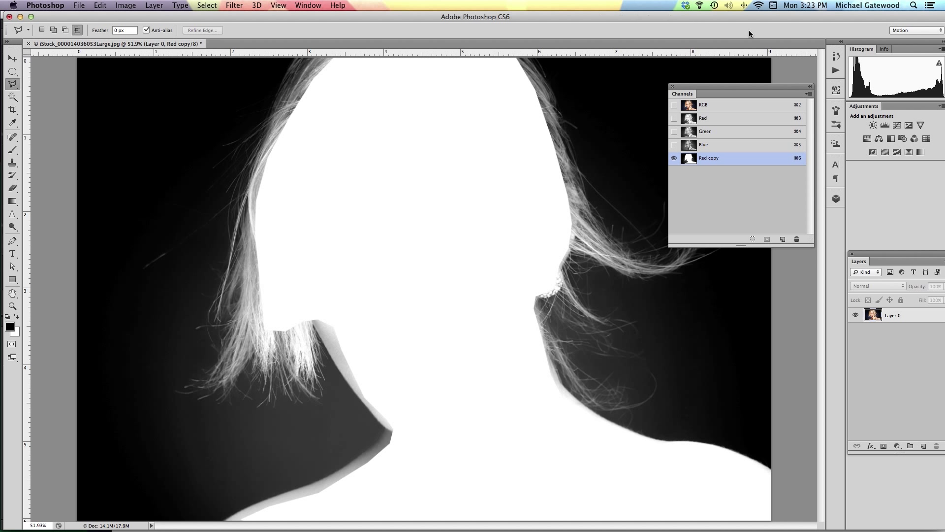
Step: Burn the grey backdrop left of the hair and right of the neck to black
drag(716, 86, 735, 70)
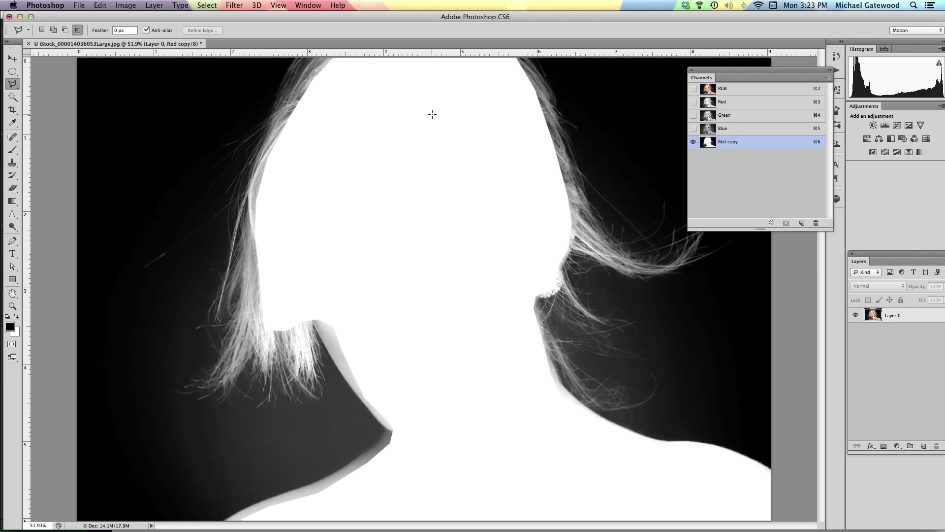
drag(13, 227, 57, 234)
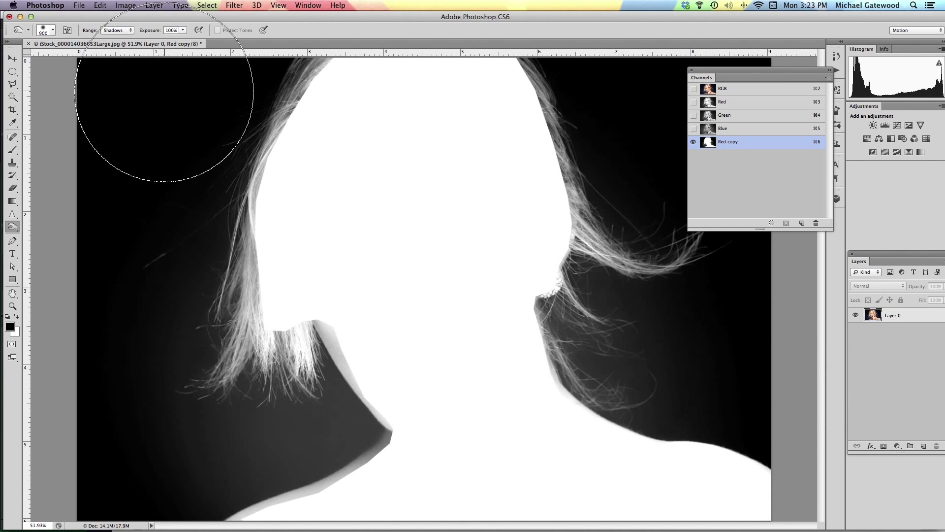
mouse_move(179, 102)
mouse_down()
mouse_move(148, 405)
mouse_move(152, 453)
mouse_move(222, 464)
mouse_move(280, 417)
mouse_move(179, 391)
mouse_up()
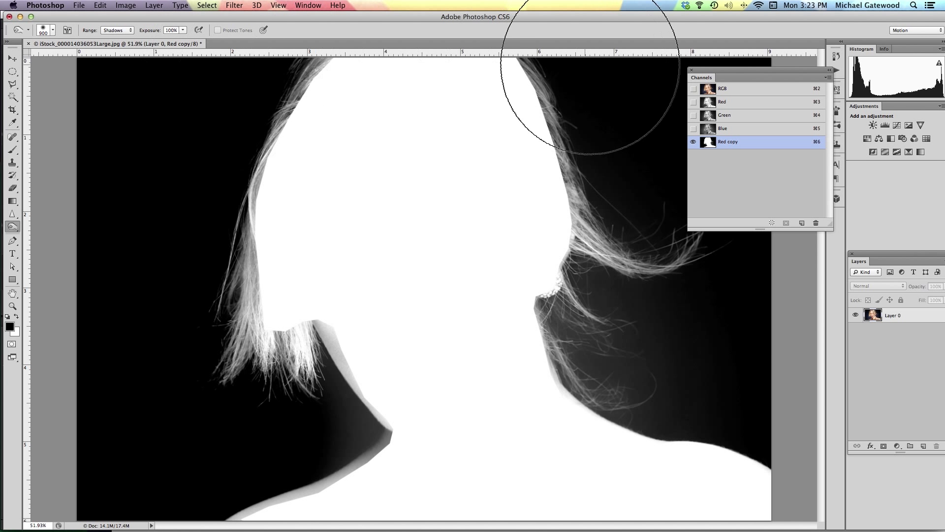
mouse_move(696, 200)
mouse_down()
mouse_move(707, 286)
mouse_move(633, 327)
mouse_move(772, 385)
mouse_move(762, 377)
mouse_move(798, 414)
mouse_move(717, 405)
mouse_move(785, 230)
mouse_up()
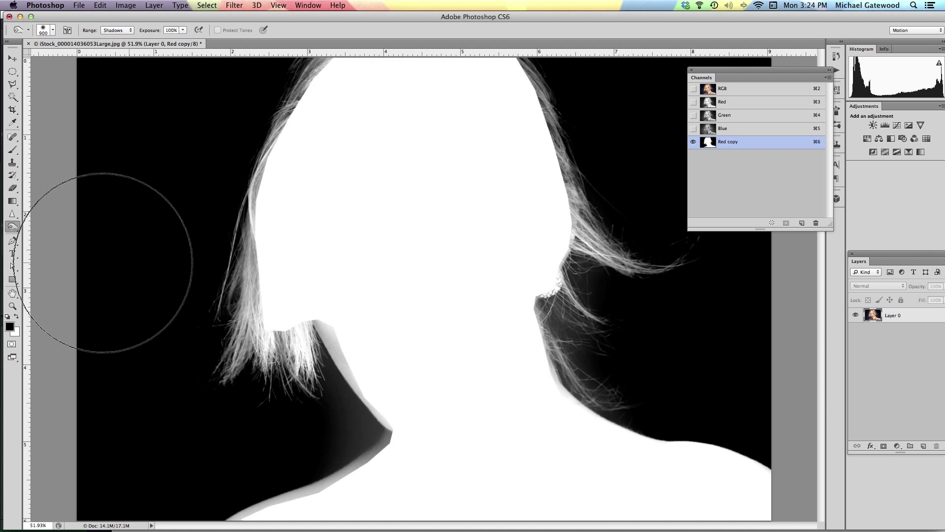
click(12, 227)
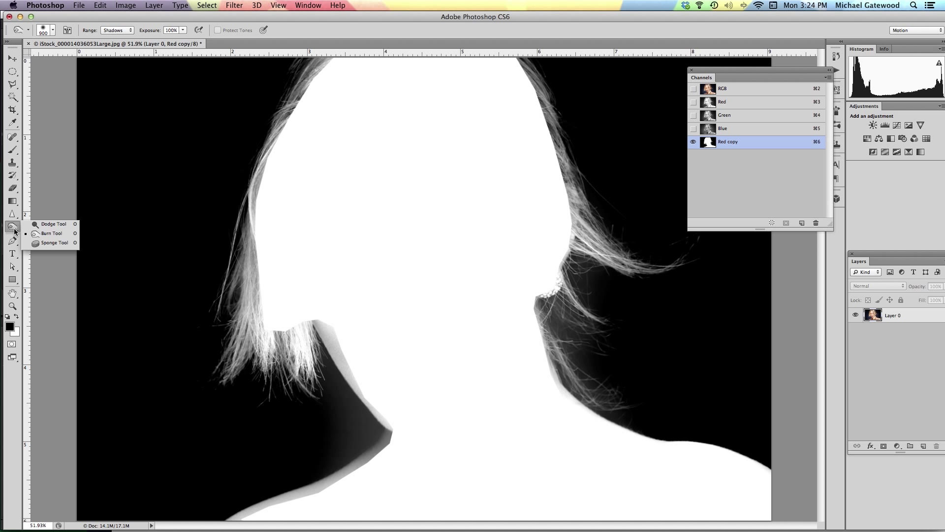
Step: Dodge the neck, shoulder and left hair edges to white, and remove the horizontal guide
click(55, 225)
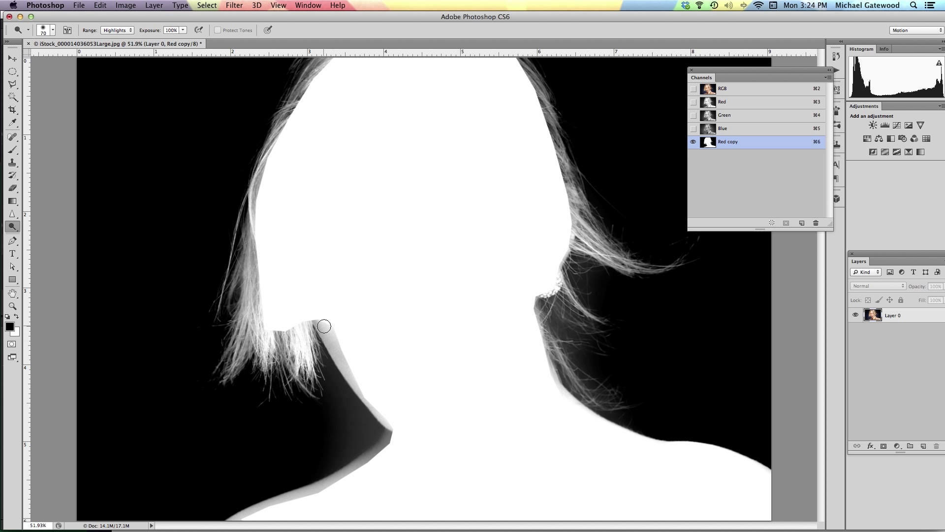
mouse_move(324, 326)
mouse_down()
mouse_move(345, 351)
mouse_move(313, 317)
mouse_move(375, 404)
mouse_up()
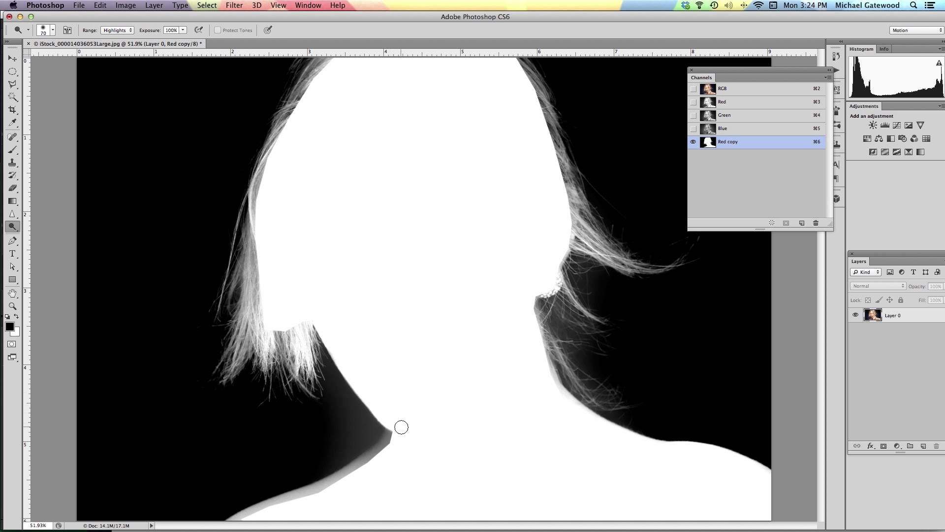
mouse_move(394, 431)
mouse_down()
mouse_move(381, 458)
mouse_move(401, 437)
mouse_move(363, 460)
mouse_move(398, 433)
mouse_up()
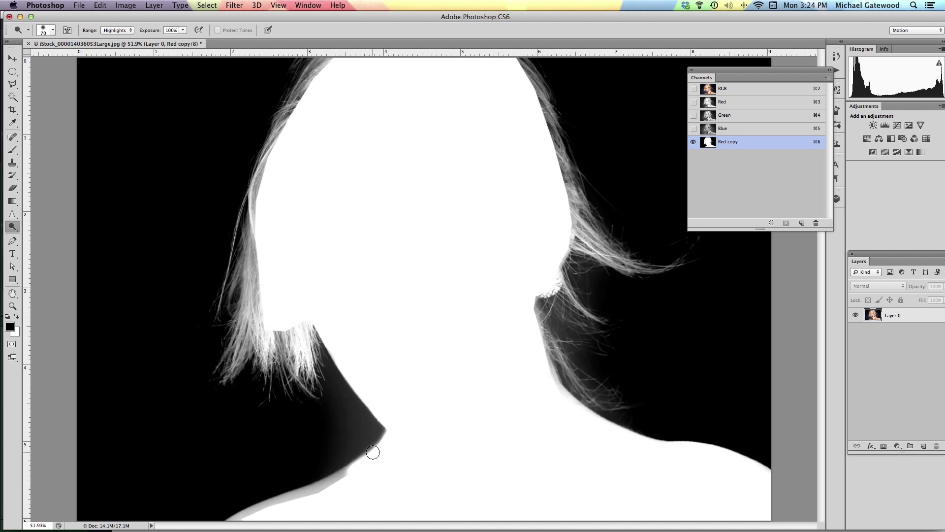
mouse_move(373, 452)
mouse_down()
mouse_move(310, 495)
mouse_move(342, 476)
mouse_move(221, 525)
mouse_move(329, 475)
mouse_up()
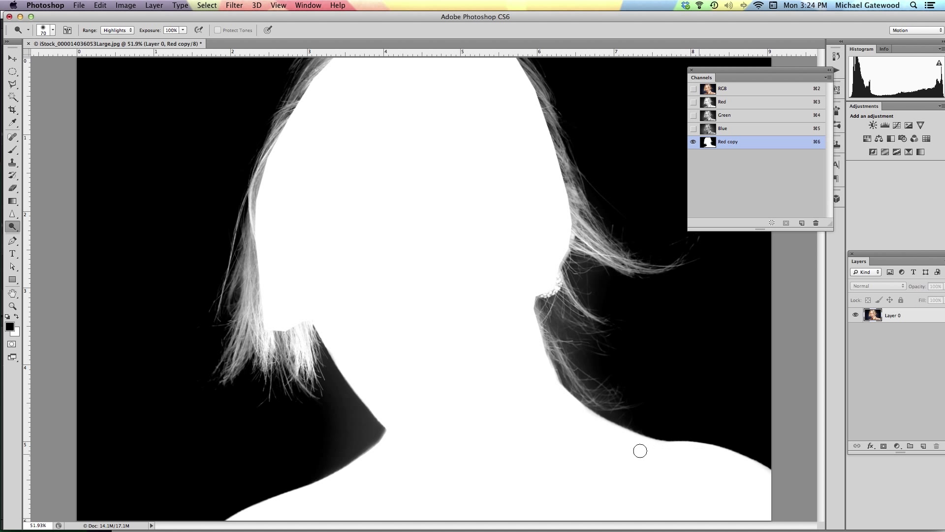
drag(640, 451, 775, 469)
mouse_move(264, 188)
mouse_down()
mouse_move(264, 200)
mouse_move(329, 40)
mouse_move(317, 108)
mouse_up()
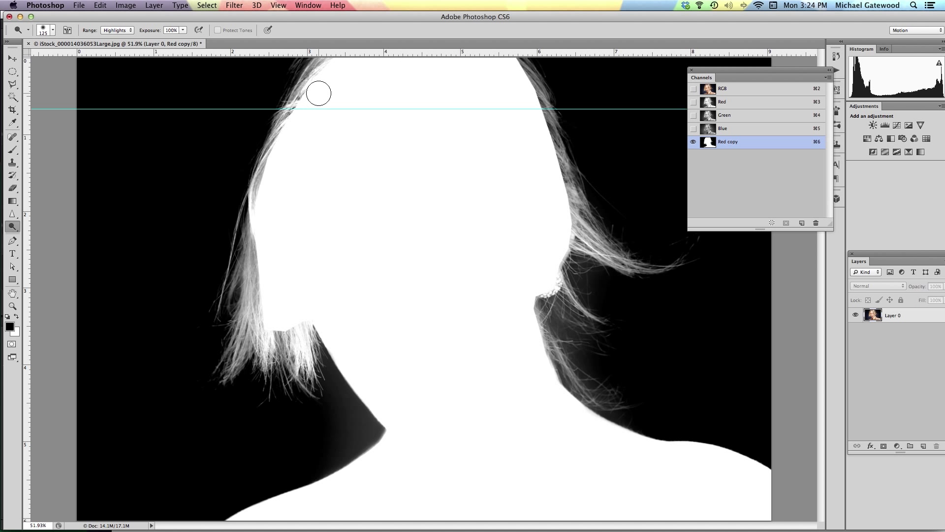
click(12, 59)
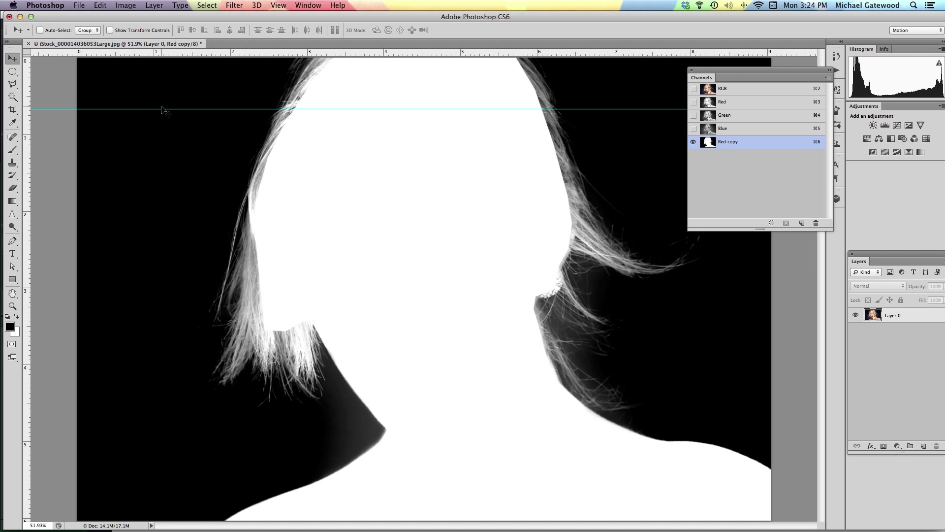
drag(162, 111, 222, 53)
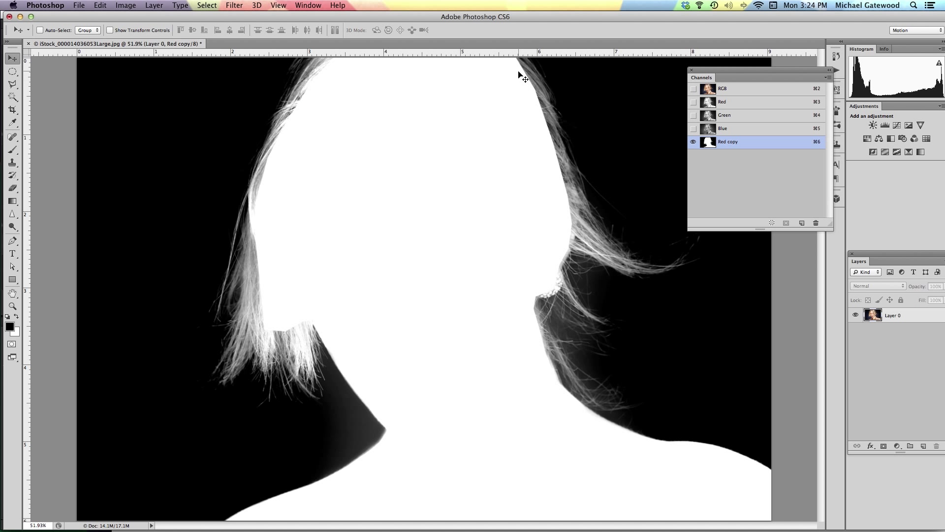
Step: Dodge the right-side, jaw and lower-left hair strands brighter using Highlights range
click(17, 227)
drag(515, 78, 555, 138)
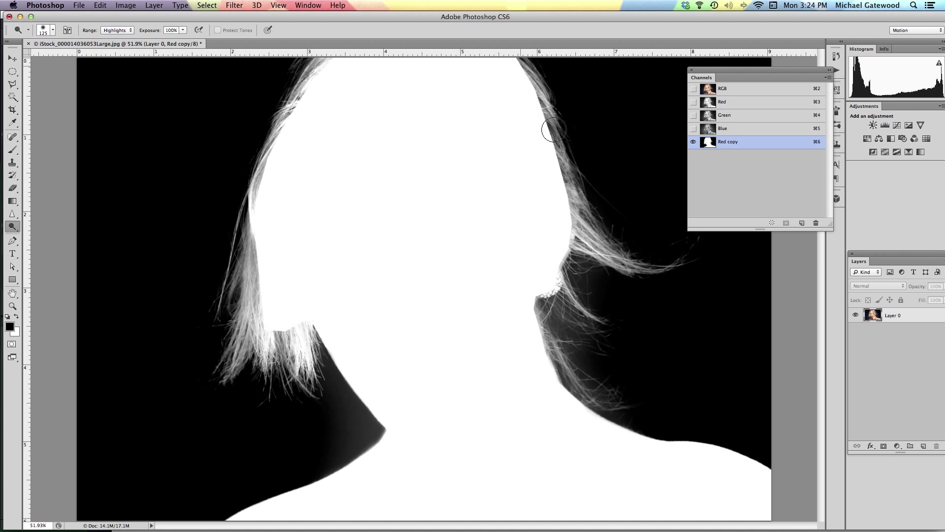
mouse_move(512, 74)
mouse_down()
mouse_move(556, 140)
mouse_move(557, 187)
mouse_move(557, 163)
mouse_move(576, 235)
mouse_move(566, 303)
mouse_move(544, 285)
mouse_move(521, 300)
mouse_move(539, 296)
mouse_move(550, 357)
mouse_move(561, 352)
mouse_move(642, 422)
mouse_move(671, 403)
mouse_up()
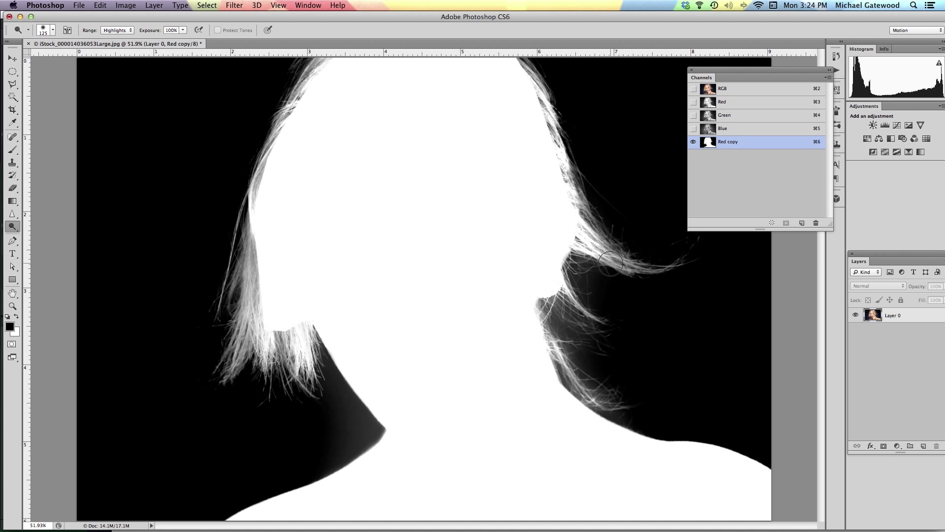
drag(608, 261, 647, 277)
mouse_move(563, 286)
mouse_down()
mouse_move(586, 319)
mouse_move(598, 319)
mouse_move(581, 249)
mouse_move(585, 272)
mouse_up()
mouse_move(291, 318)
mouse_down()
mouse_move(267, 343)
mouse_move(257, 313)
mouse_move(259, 337)
mouse_move(259, 225)
mouse_move(259, 306)
mouse_move(249, 228)
mouse_move(254, 273)
mouse_move(257, 266)
mouse_move(251, 248)
mouse_move(238, 288)
mouse_move(255, 263)
mouse_move(245, 260)
mouse_move(229, 291)
mouse_move(242, 293)
mouse_move(239, 271)
mouse_move(228, 309)
mouse_move(265, 248)
mouse_move(256, 210)
mouse_move(241, 251)
mouse_move(261, 171)
mouse_move(286, 139)
mouse_move(259, 206)
mouse_move(267, 139)
mouse_move(315, 68)
mouse_move(282, 137)
mouse_move(326, 57)
mouse_move(291, 111)
mouse_move(303, 103)
mouse_move(309, 83)
mouse_move(272, 131)
mouse_move(294, 128)
mouse_move(310, 64)
mouse_up()
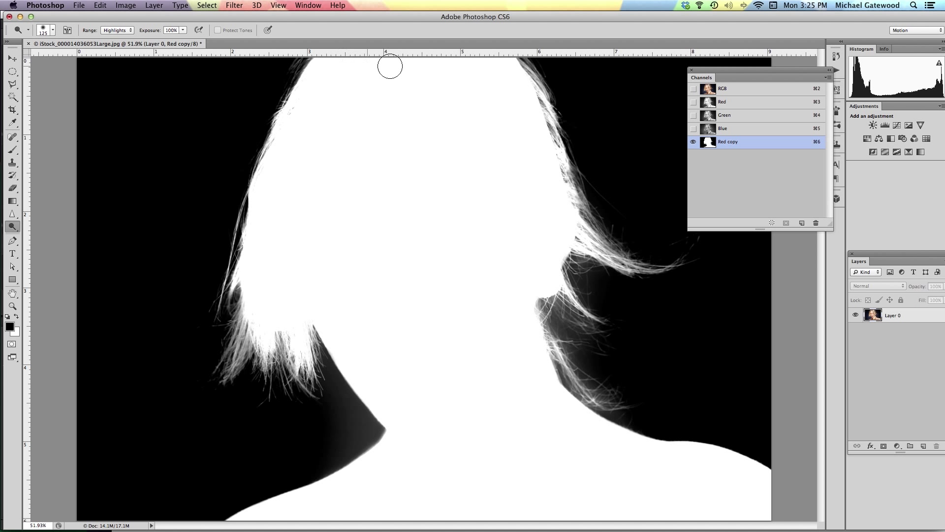
mouse_move(519, 60)
mouse_down()
mouse_move(574, 109)
mouse_move(525, 77)
mouse_move(551, 104)
mouse_move(534, 83)
mouse_move(559, 143)
mouse_move(543, 112)
mouse_move(562, 187)
mouse_move(563, 171)
mouse_move(584, 224)
mouse_move(576, 189)
mouse_move(593, 207)
mouse_move(562, 116)
mouse_move(556, 162)
mouse_move(539, 108)
mouse_move(544, 132)
mouse_move(522, 70)
mouse_up()
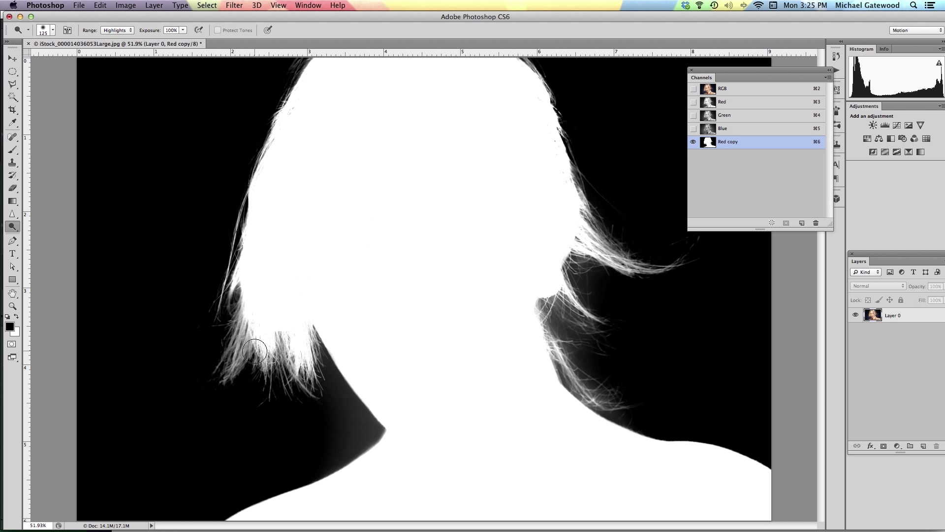
mouse_move(247, 331)
mouse_down()
mouse_move(239, 366)
mouse_move(254, 324)
mouse_move(270, 367)
mouse_move(268, 308)
mouse_move(294, 365)
mouse_move(285, 358)
mouse_move(297, 326)
mouse_move(320, 347)
mouse_move(318, 322)
mouse_move(244, 301)
mouse_move(222, 371)
mouse_move(321, 347)
mouse_move(318, 388)
mouse_up()
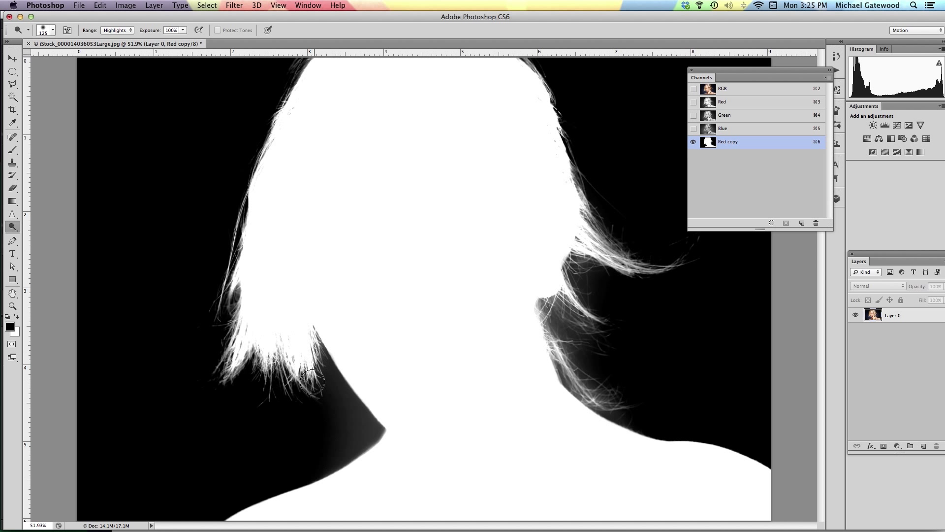
click(19, 228)
Step: Burn the grey haze at the neck, shoulders and right hair to black with Shadows range
click(59, 234)
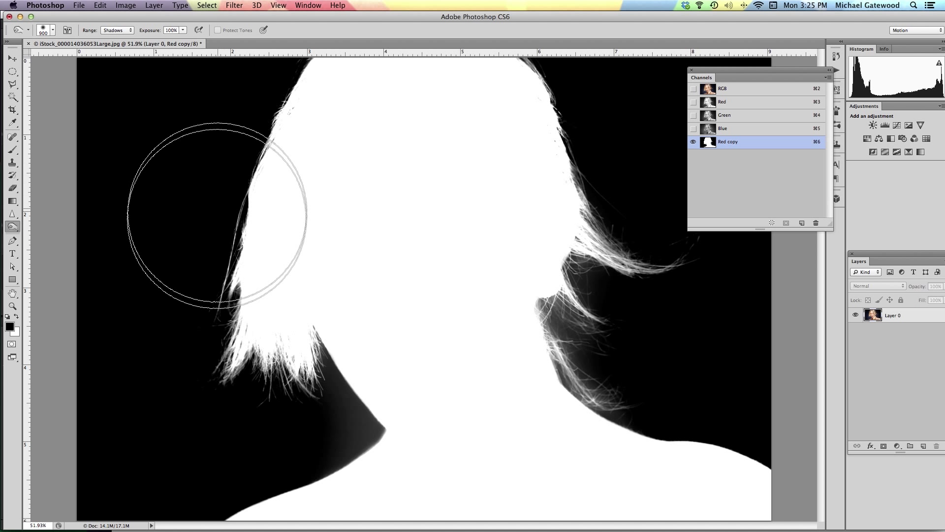
drag(286, 386, 296, 422)
mouse_move(675, 401)
mouse_down()
mouse_move(591, 313)
mouse_move(660, 317)
mouse_move(598, 344)
mouse_up()
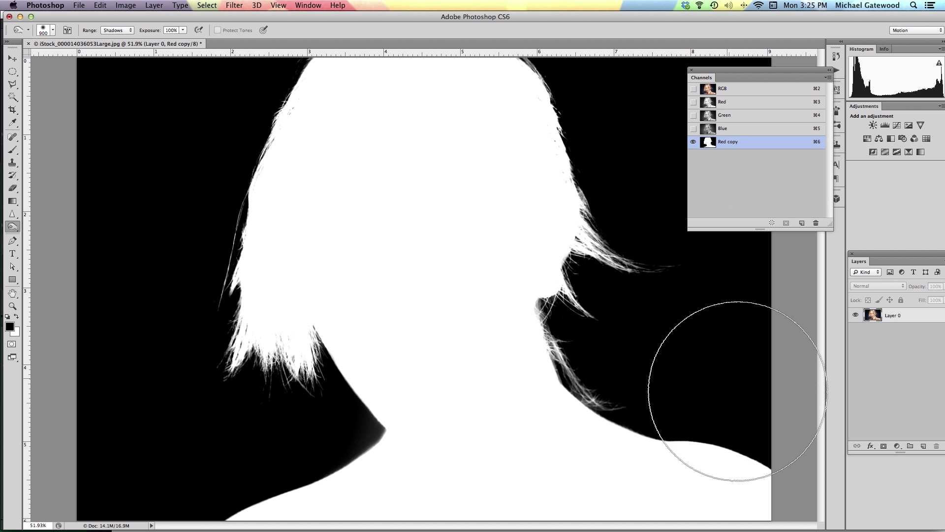
mouse_move(310, 464)
mouse_down()
mouse_move(363, 447)
mouse_move(302, 465)
mouse_move(319, 427)
mouse_up()
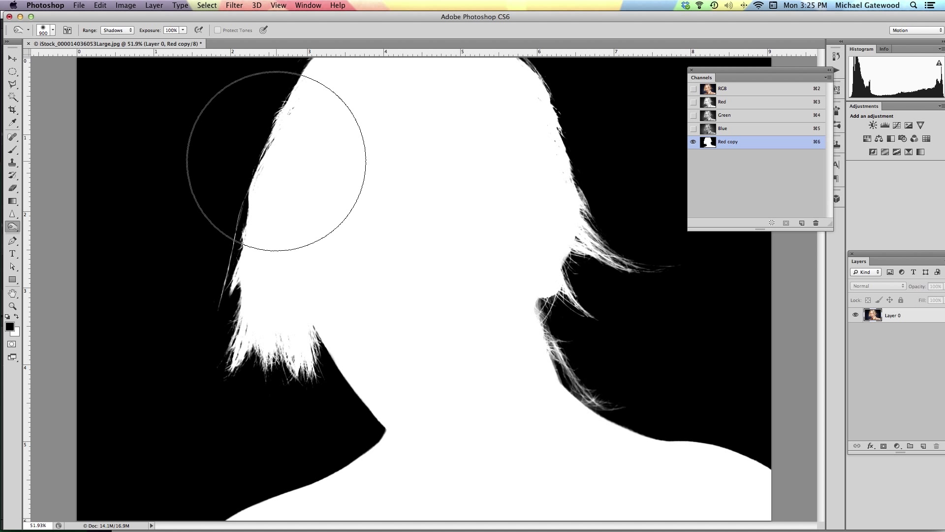
click(12, 151)
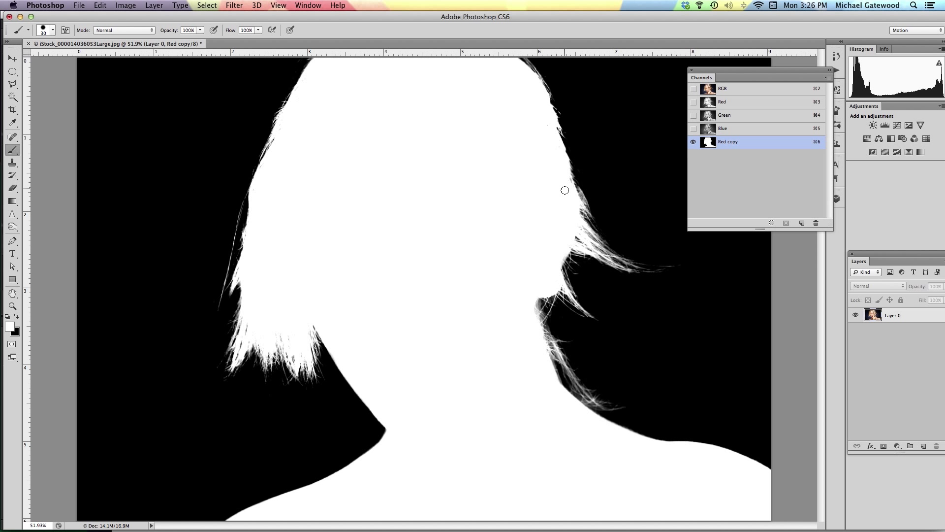
Step: Preview the Red copy channel as an overlay on the colour photo, then view it alone
click(730, 94)
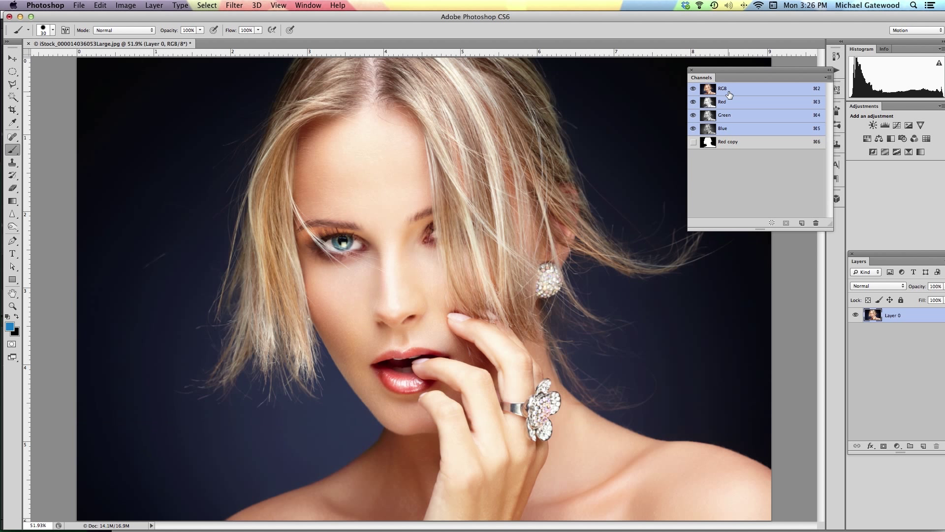
click(694, 142)
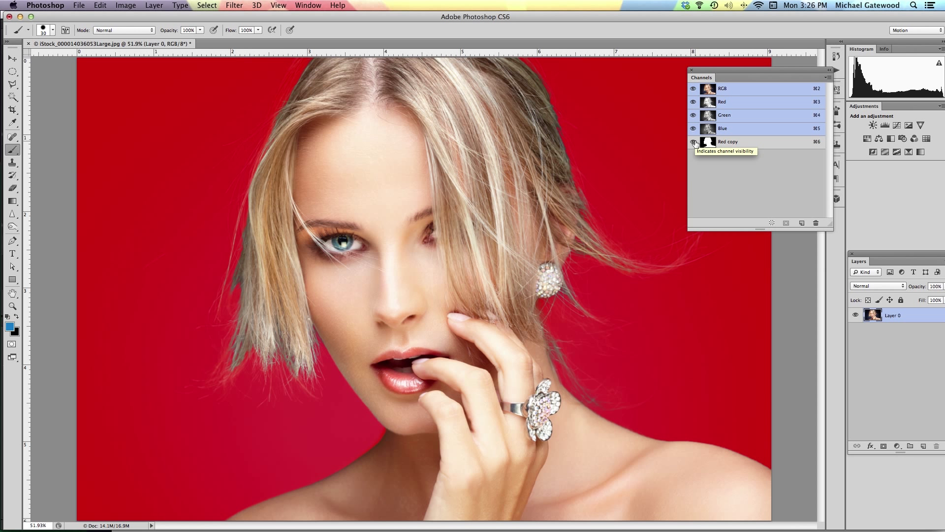
click(694, 143)
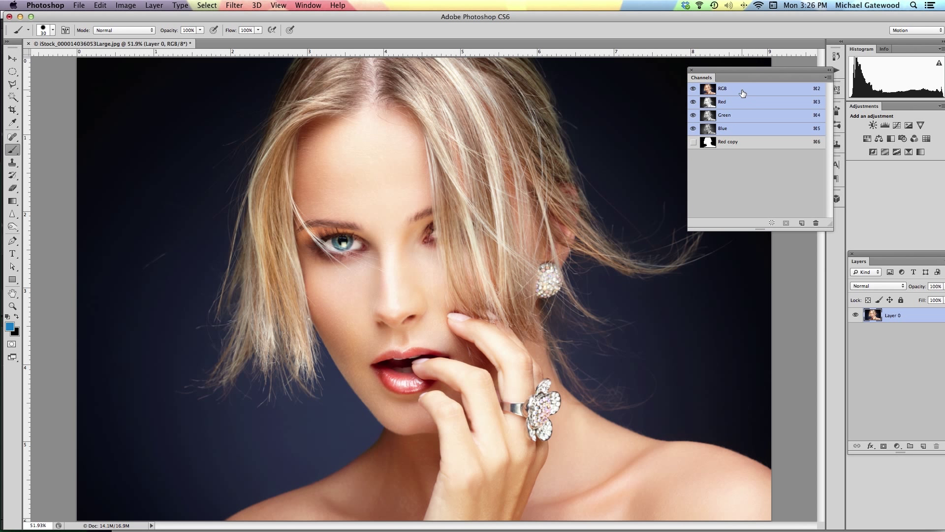
click(734, 143)
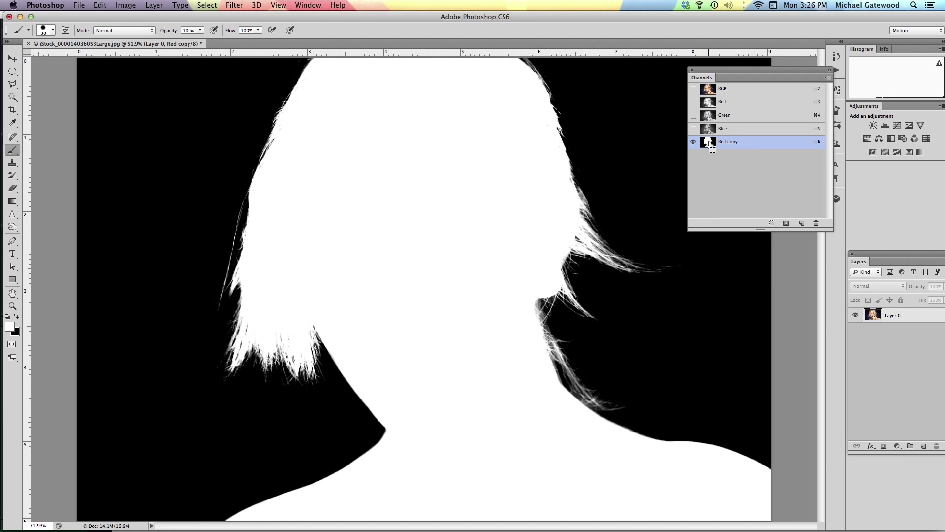
Step: Load Red copy as a selection and add it as a layer mask on Layer 0
super+click(709, 143)
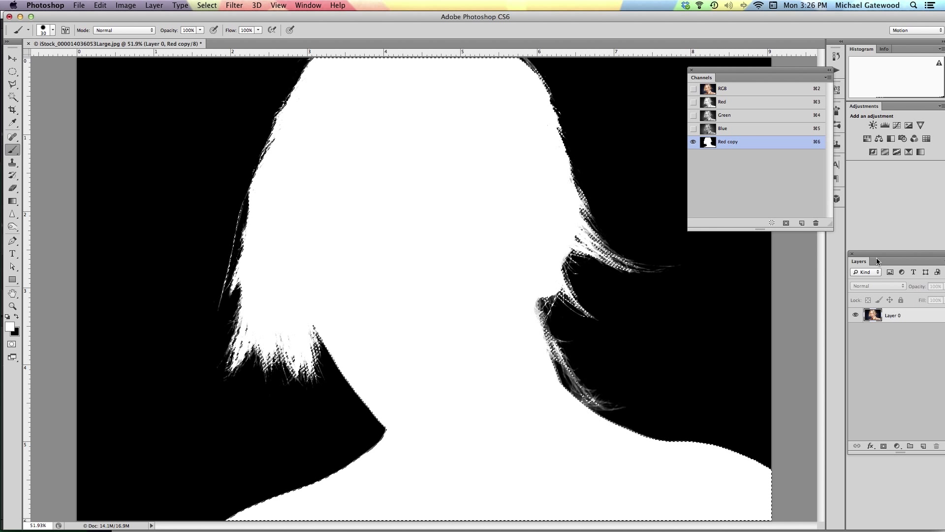
drag(857, 252, 661, 180)
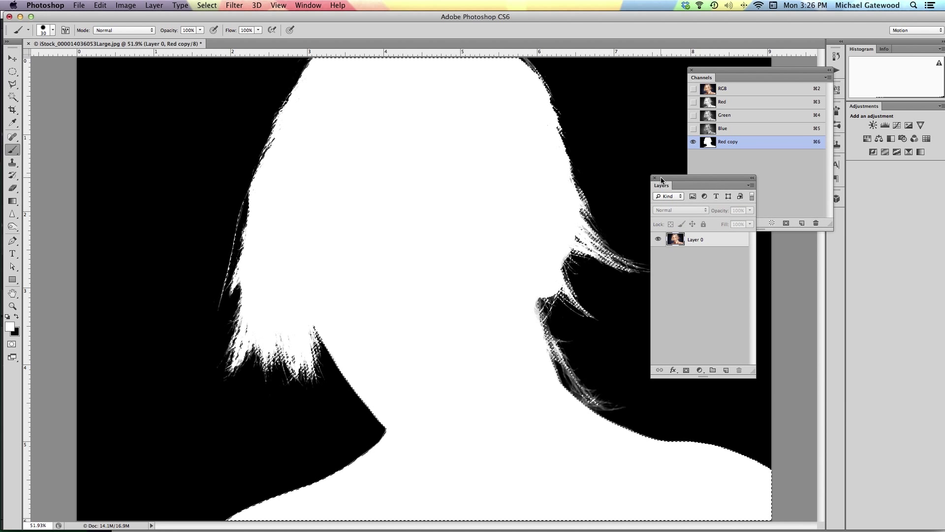
key(super+2)
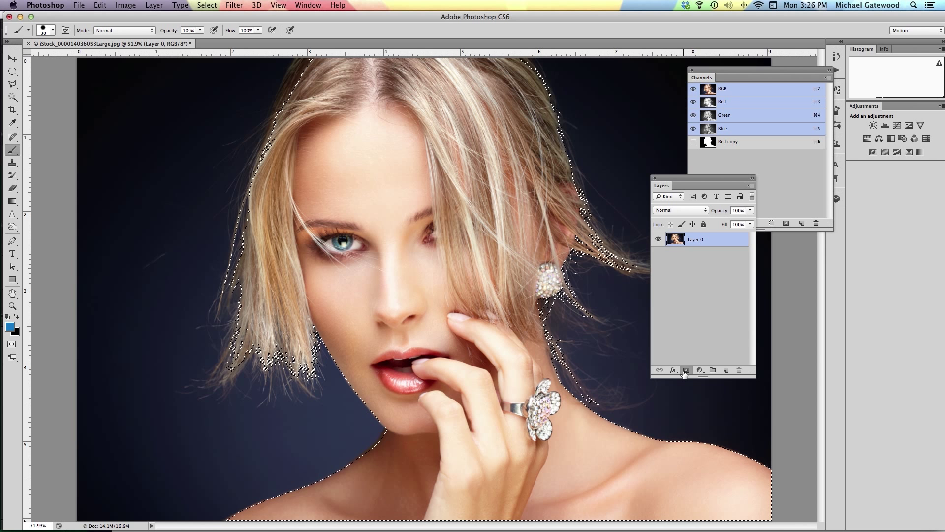
click(685, 371)
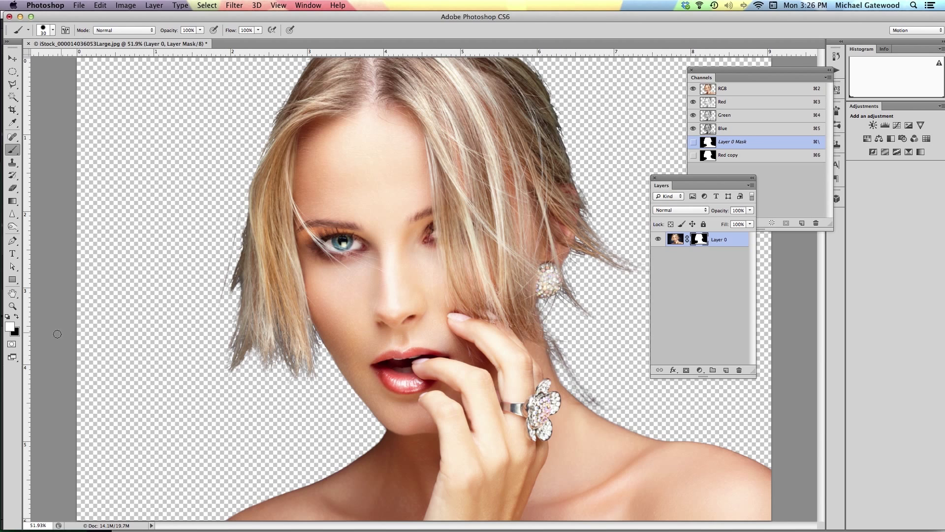
double_click(17, 308)
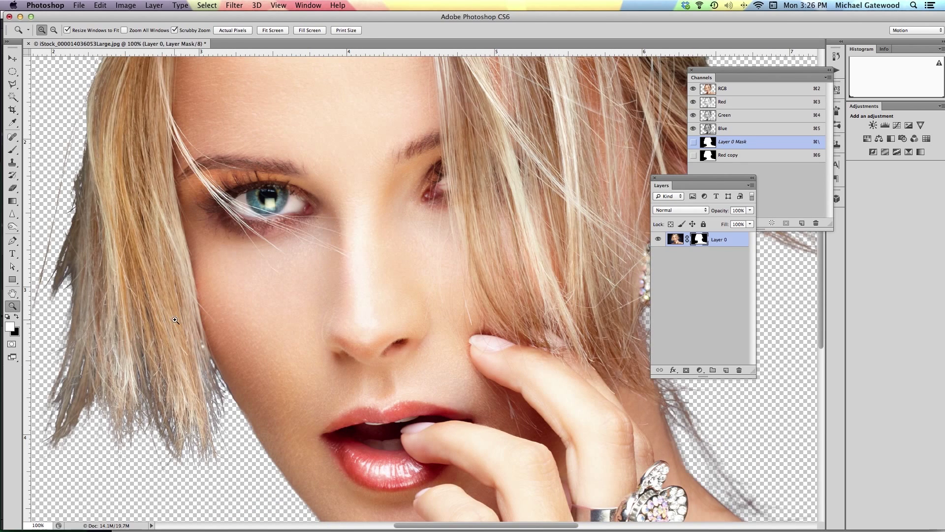
Step: Pan around the 100% view to inspect the cut-out hair edges
scroll(125, 336, up, 10)
scroll(125, 336, right, 5)
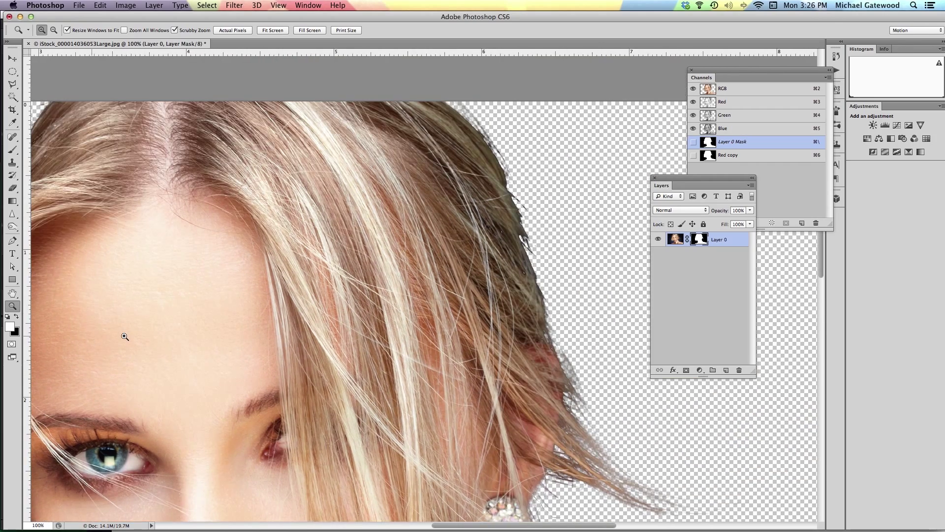
scroll(125, 336, down, 10)
scroll(125, 336, up, 2)
scroll(124, 336, left, 15)
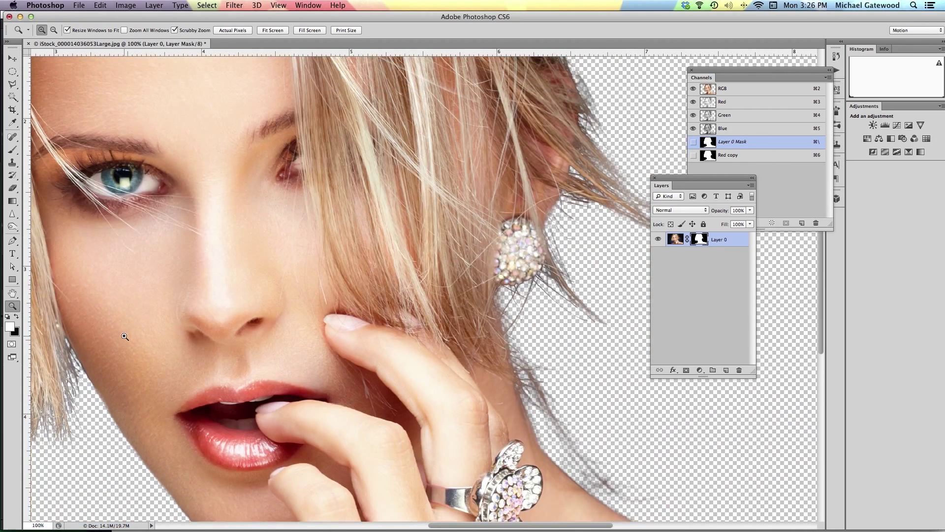
scroll(125, 337, right, 4)
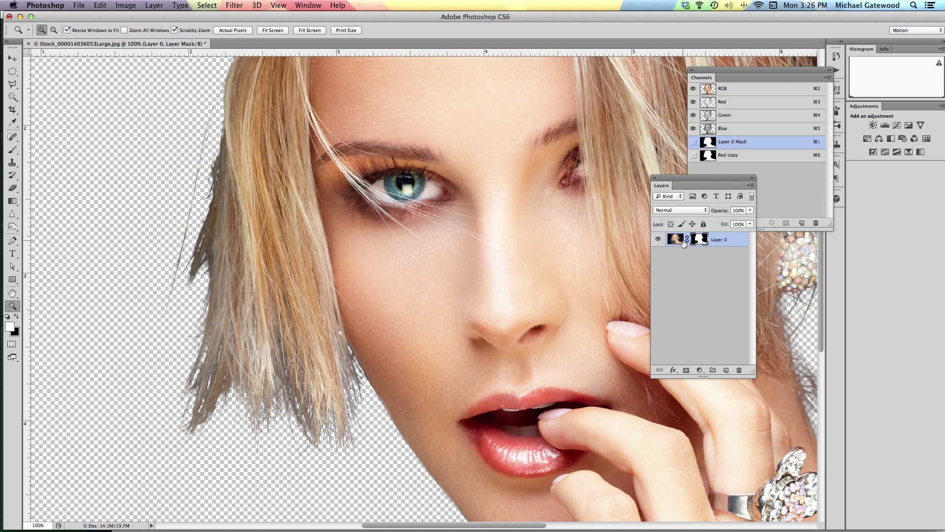
Step: Show the Layer 0 mask by itself, then return to the colour image
click(679, 239)
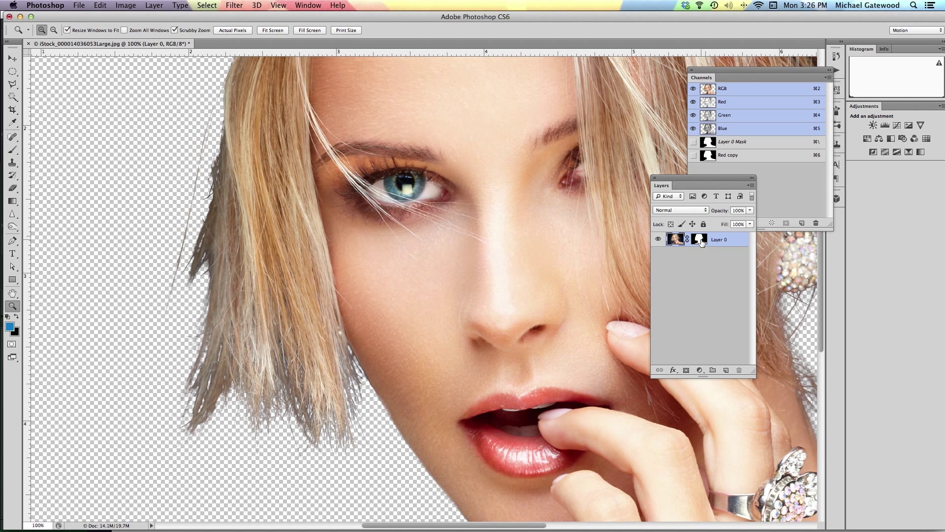
key(alt)
alt+click(701, 241)
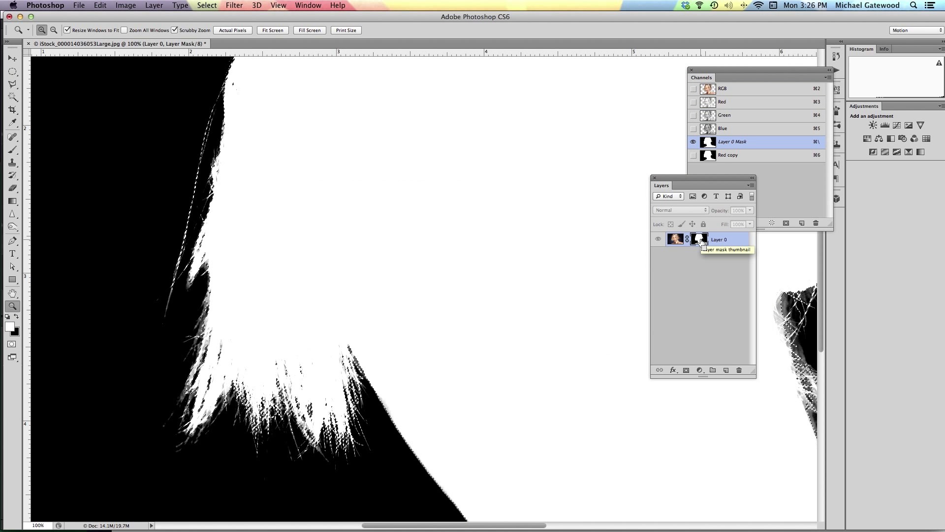
click(677, 241)
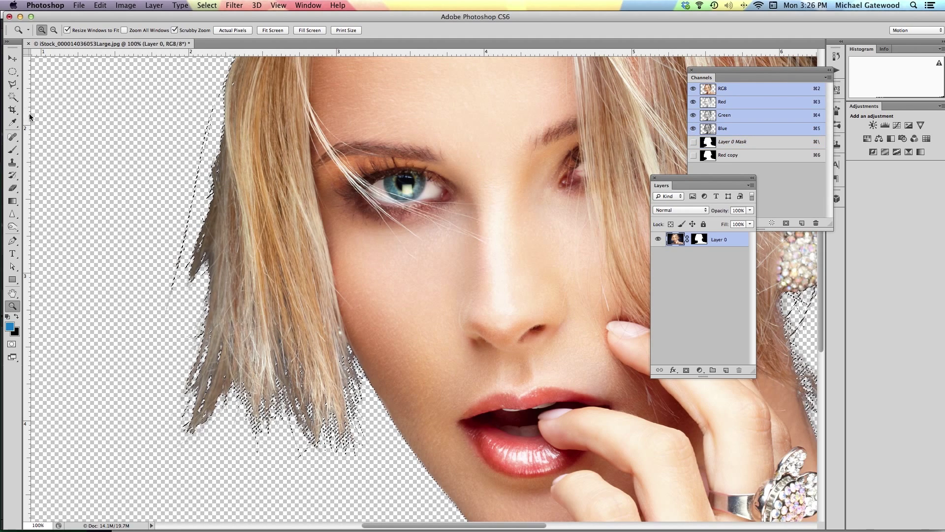
Step: Refine Edge with 62.4 px Smart Radius, brushed hair edges, decontaminated colours, output to new masked layer
click(16, 70)
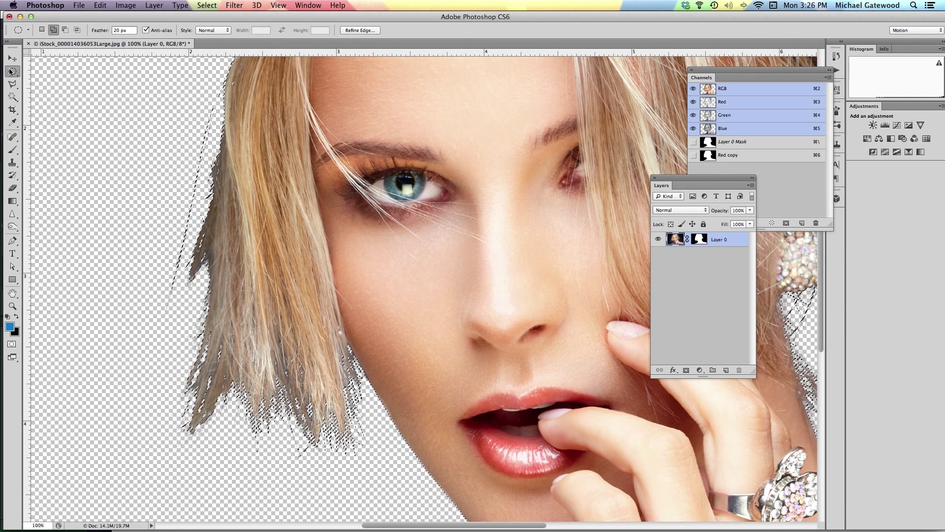
click(366, 30)
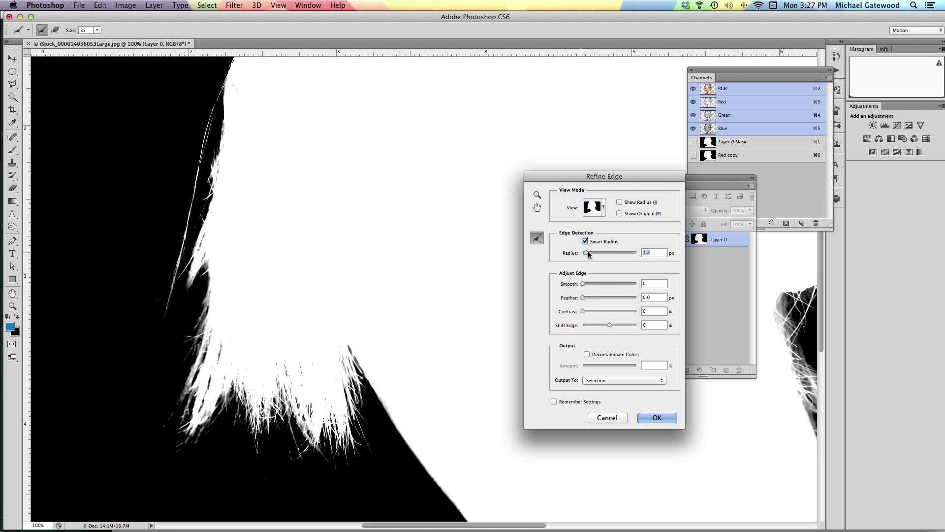
drag(583, 254, 613, 254)
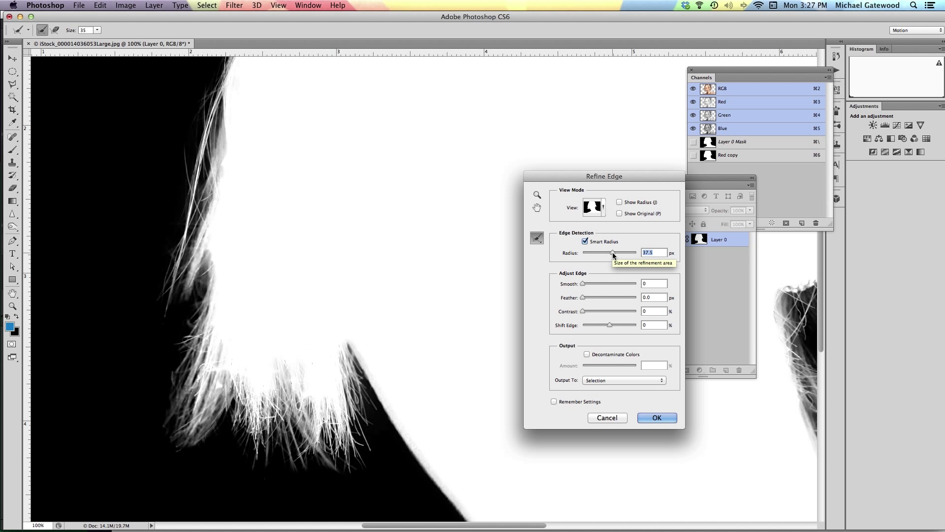
drag(614, 254, 620, 254)
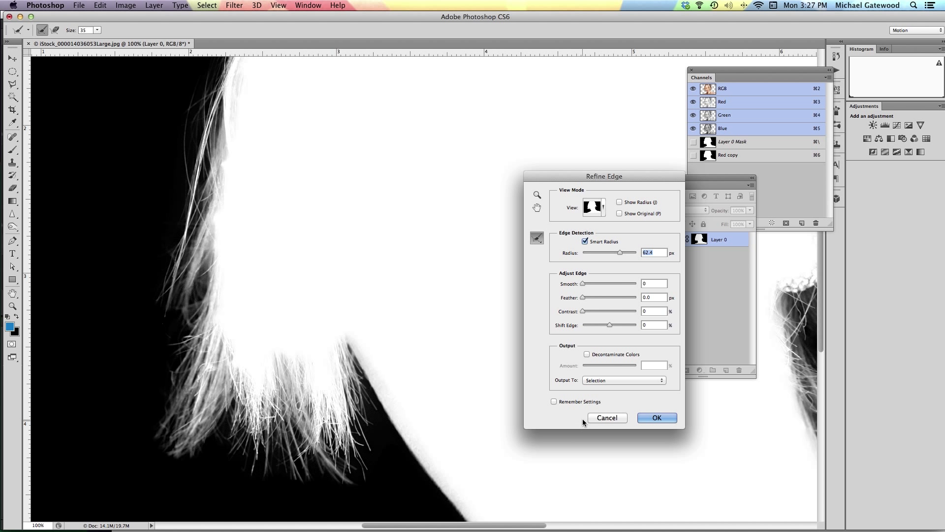
click(587, 354)
mouse_move(226, 157)
mouse_down()
mouse_move(209, 260)
mouse_move(194, 272)
mouse_move(206, 309)
mouse_move(194, 401)
mouse_up()
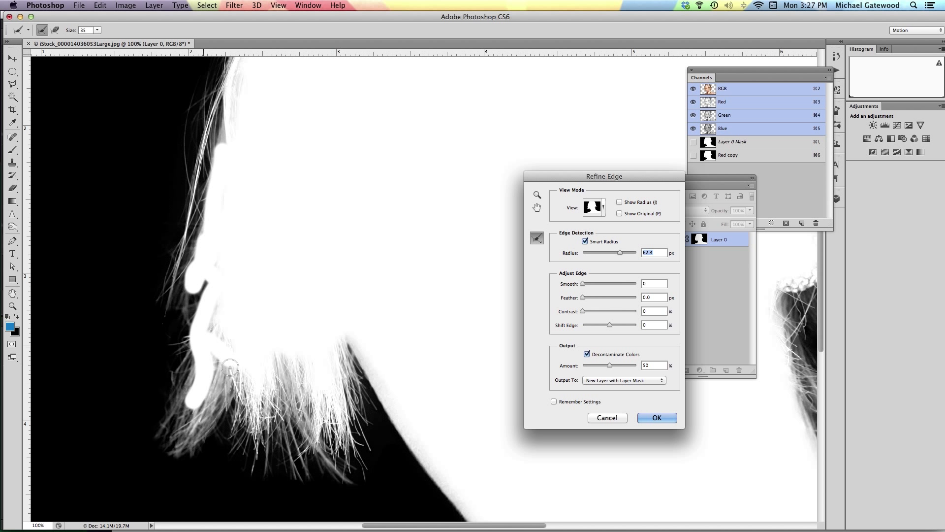
mouse_move(230, 368)
mouse_down()
mouse_move(254, 418)
mouse_move(294, 364)
mouse_move(290, 398)
mouse_move(300, 416)
mouse_move(239, 394)
mouse_move(239, 379)
mouse_move(314, 446)
mouse_move(326, 444)
mouse_move(312, 406)
mouse_move(320, 396)
mouse_move(306, 385)
mouse_move(310, 425)
mouse_move(326, 432)
mouse_move(347, 382)
mouse_move(345, 352)
mouse_move(351, 361)
mouse_move(342, 348)
mouse_move(354, 368)
mouse_move(446, 349)
mouse_move(460, 312)
mouse_up()
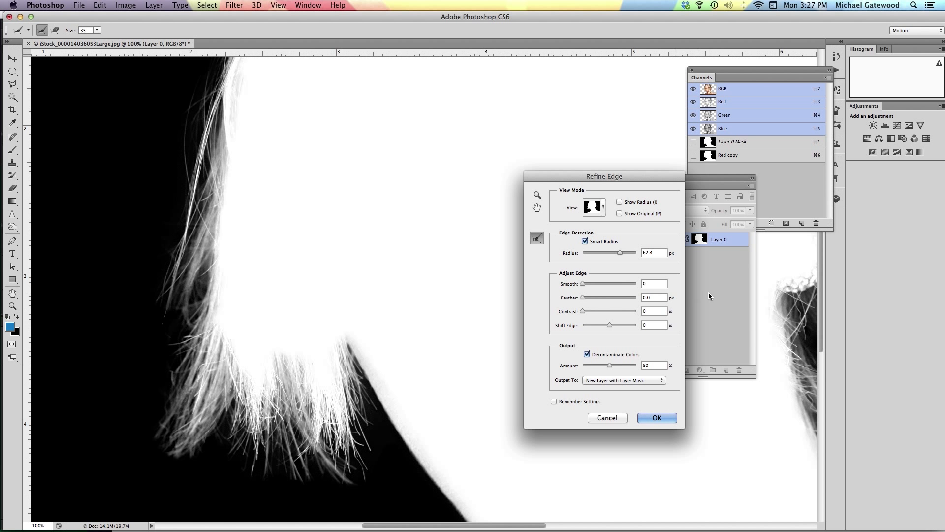
click(658, 417)
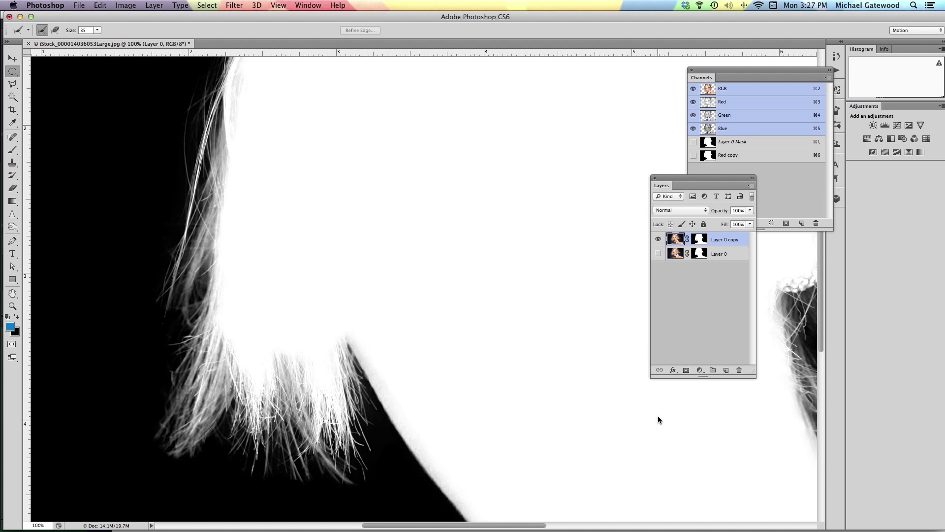
Step: Fit the image on screen, toggle Layer 0 to compare the hair wisps, and select its mask
scroll(581, 356, right, 5)
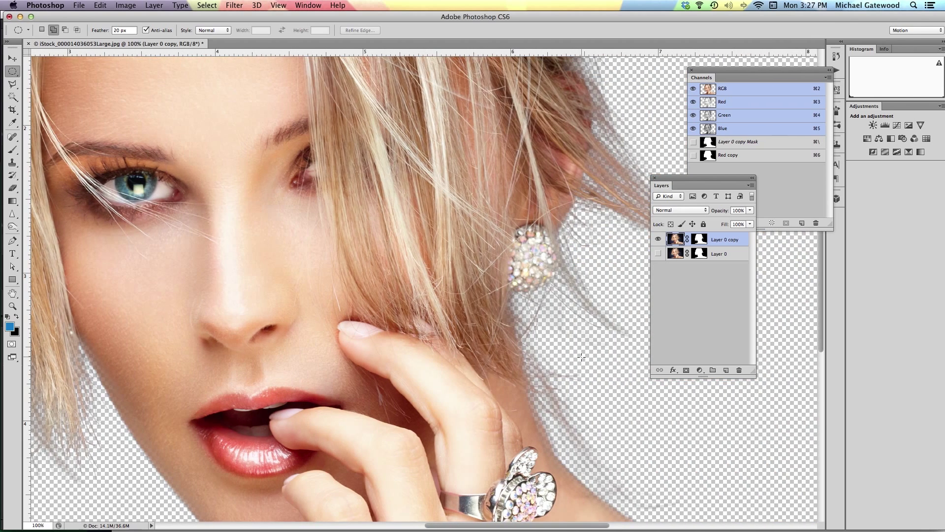
scroll(582, 356, down, 5)
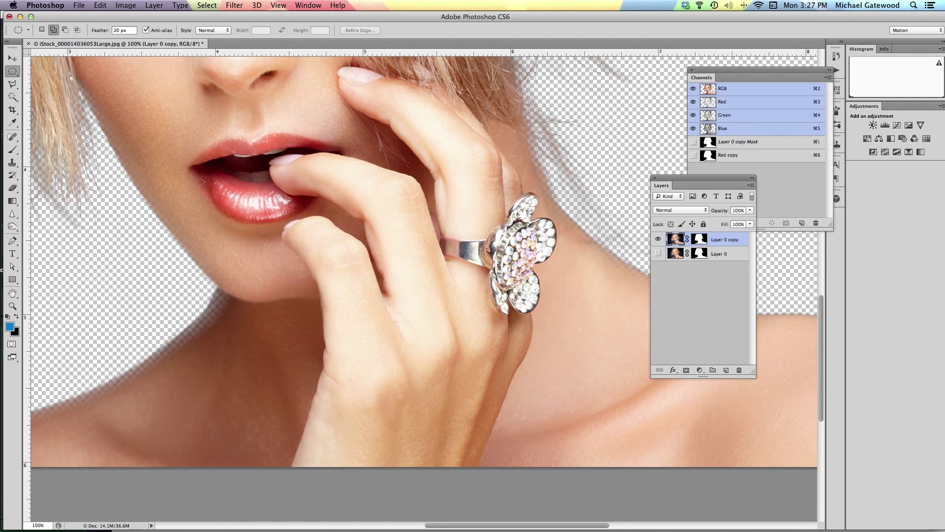
double_click(13, 293)
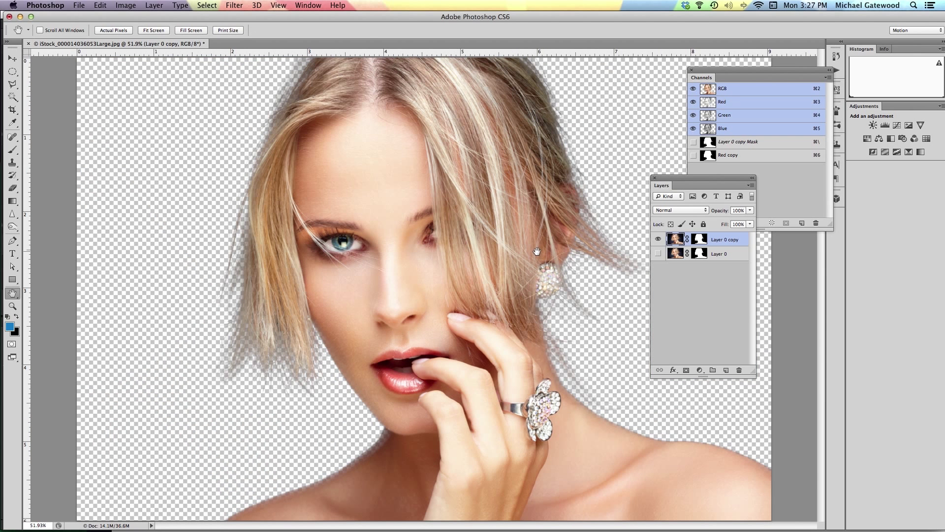
click(659, 254)
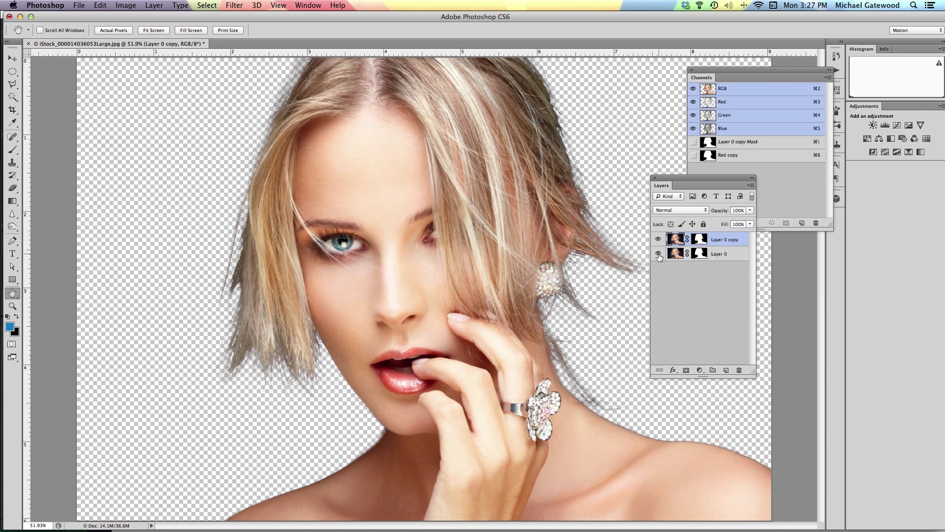
click(659, 254)
click(659, 254)
click(658, 255)
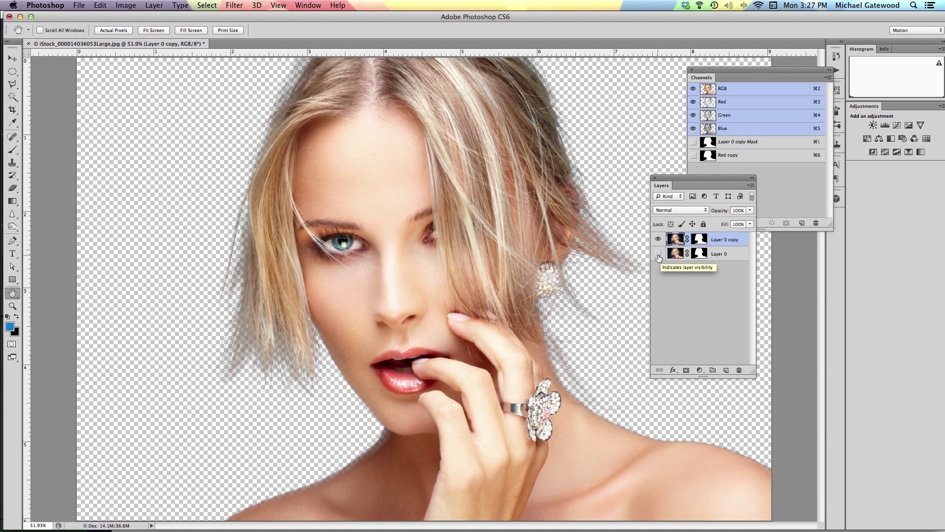
click(659, 255)
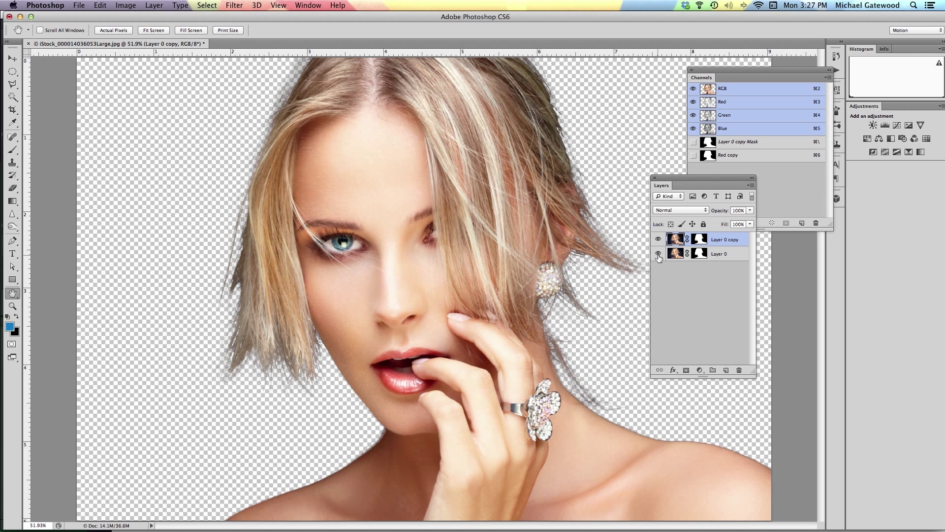
click(700, 254)
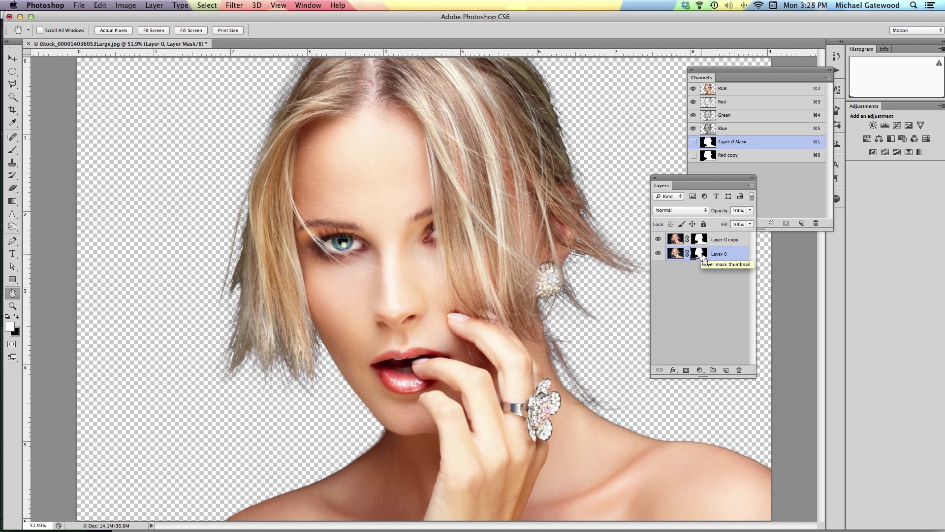
Step: Fill Layer 0's mask with black, then try and undo a 70 px brush stroke on the jawline
key(super+BackSpace)
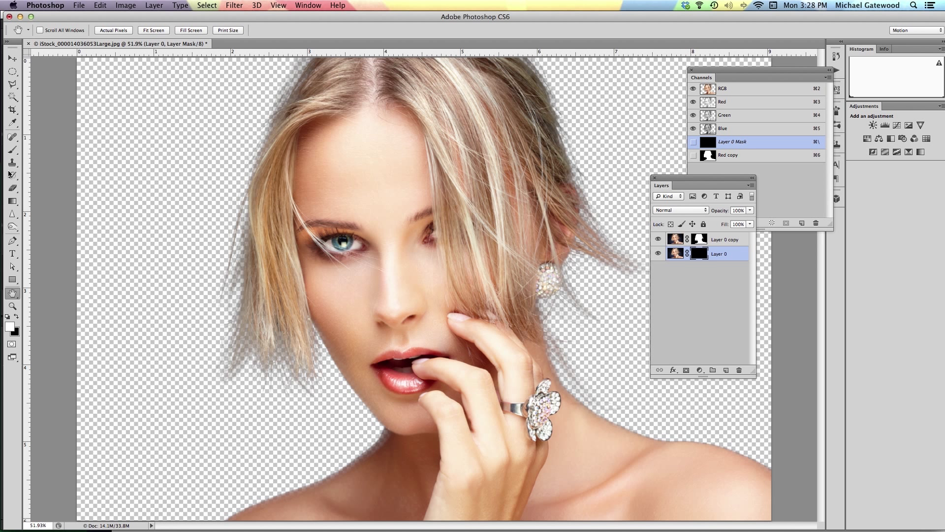
click(12, 150)
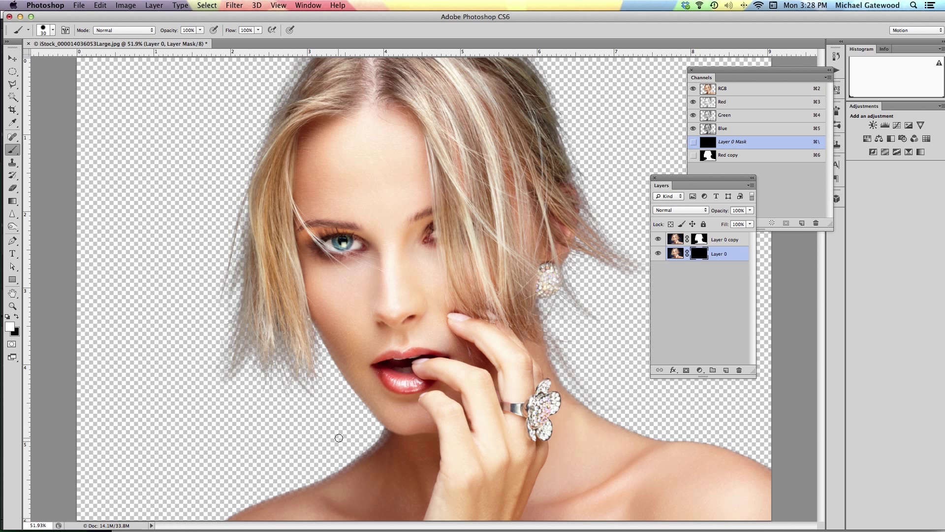
key(bracketright)
key(bracketright)
key(bracketright)
key(bracketright)
drag(386, 437, 384, 447)
key(super+z)
Step: Paint Layer 0 back along the chin, neck and shoulder with a soft 0%-hardness 175 px brush
click(52, 32)
click(89, 155)
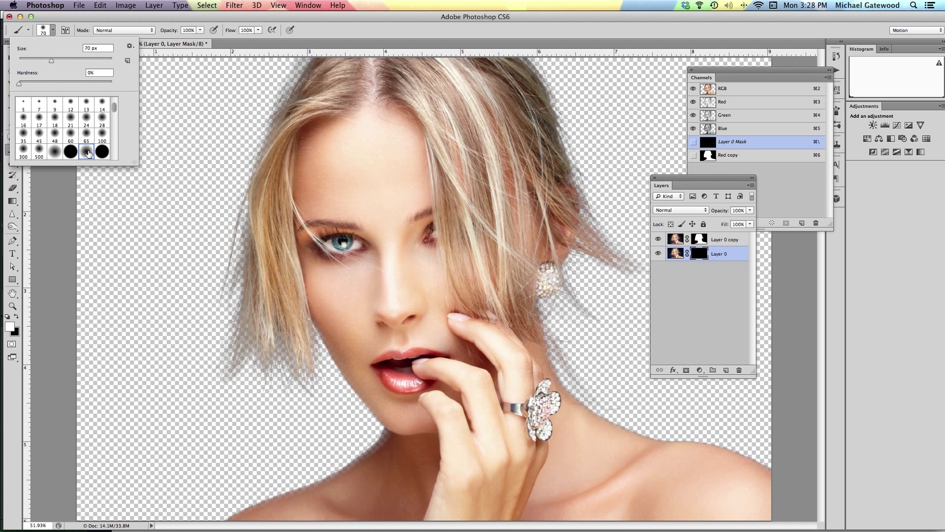
click(219, 40)
key(bracketright)
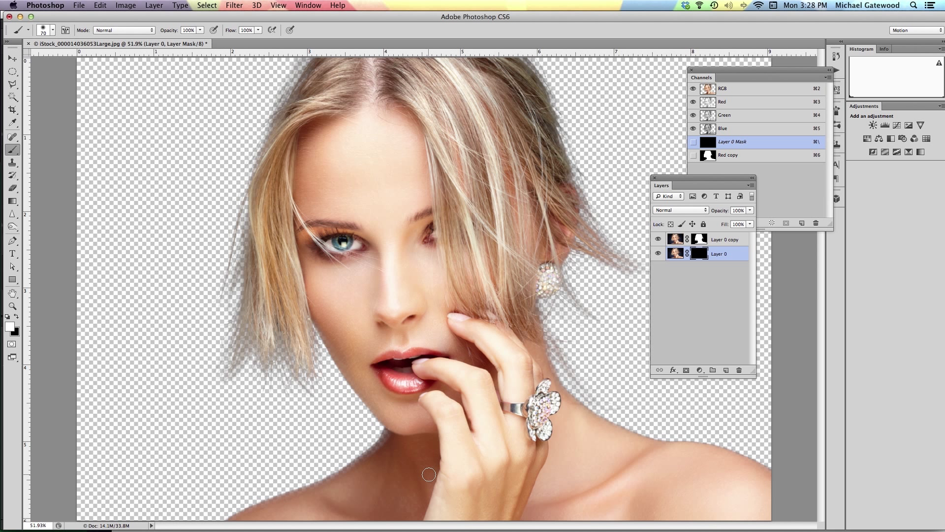
key(bracketright)
key(bracketright)
key(bracketright)
key(bracketright)
key(bracketright)
mouse_move(392, 447)
mouse_down()
mouse_move(386, 437)
mouse_move(307, 507)
mouse_move(249, 515)
mouse_move(309, 515)
mouse_up()
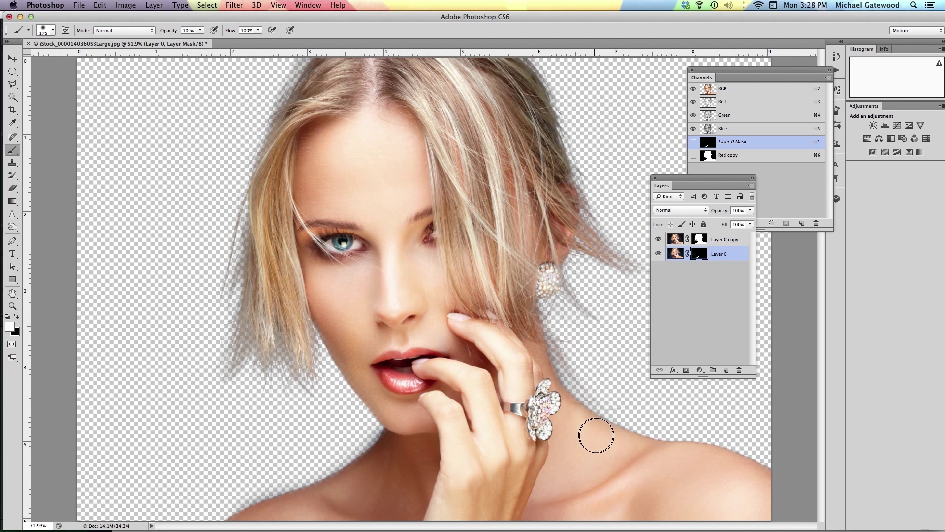
drag(695, 466, 763, 486)
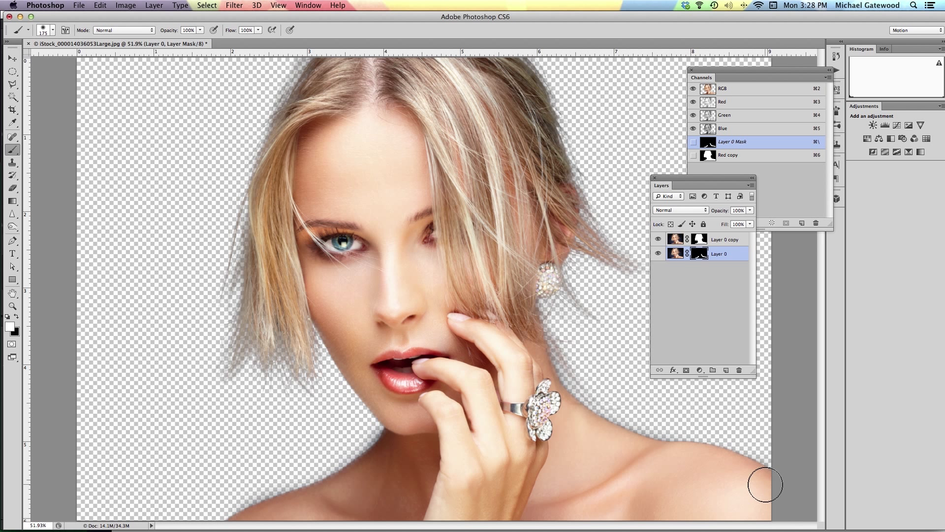
click(658, 240)
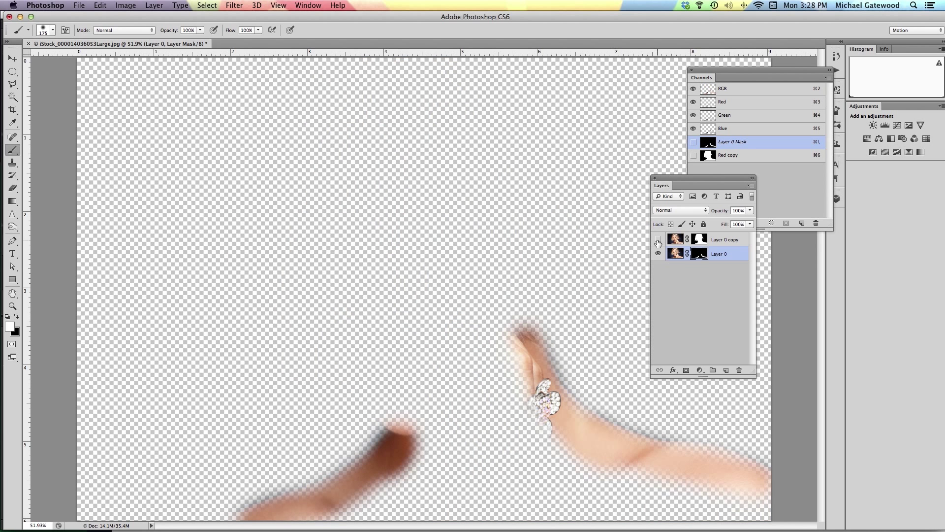
Step: Show Layer 0 copy again and toggle Layer 0 off and on to compare edges
click(658, 240)
click(659, 253)
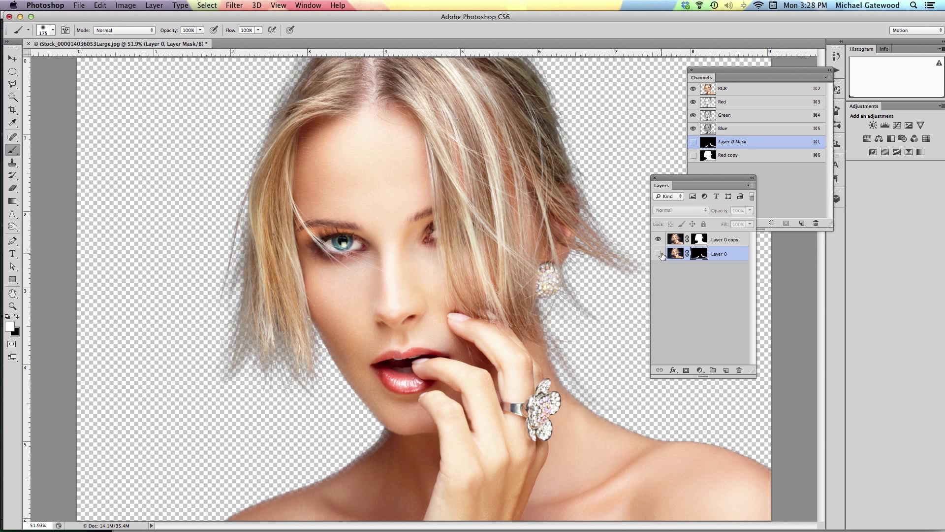
click(659, 254)
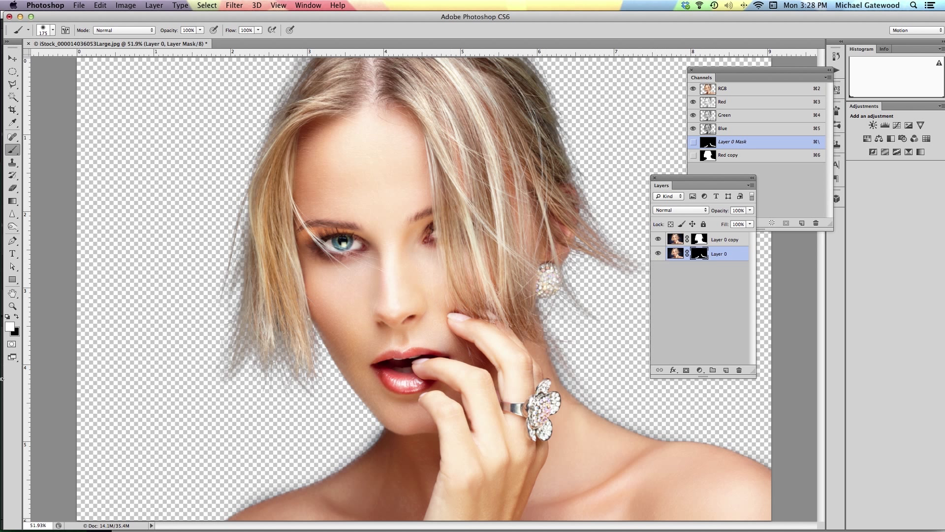
Step: Zoom to 200% around the earring and pan across the hair edges
click(12, 306)
click(400, 309)
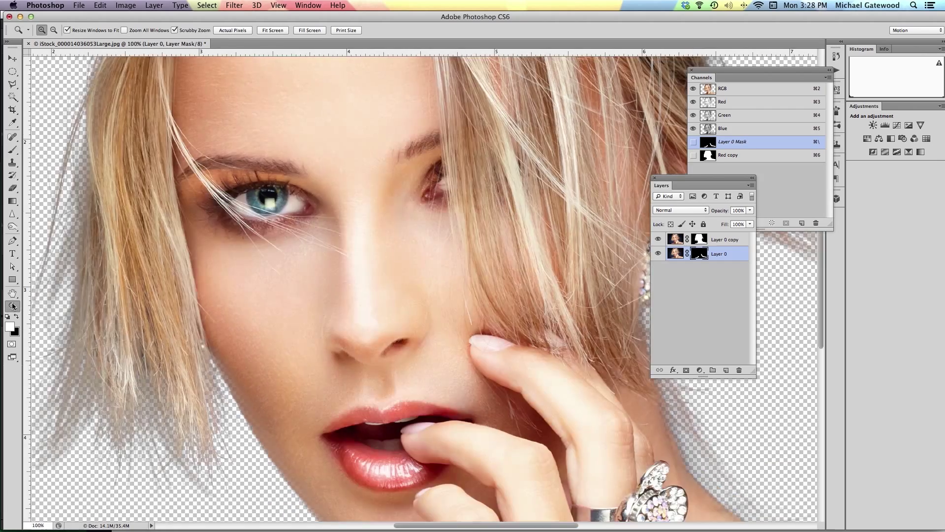
click(510, 308)
click(288, 299)
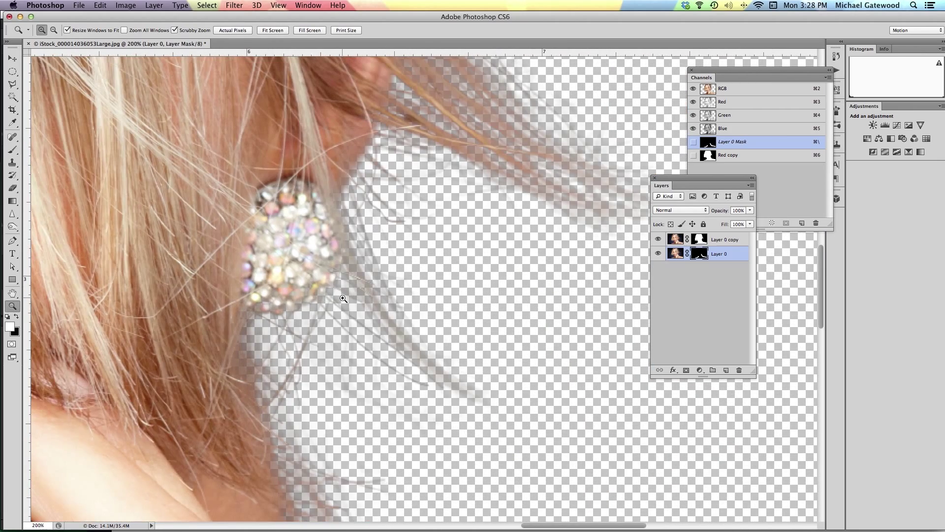
scroll(343, 298, down, 10)
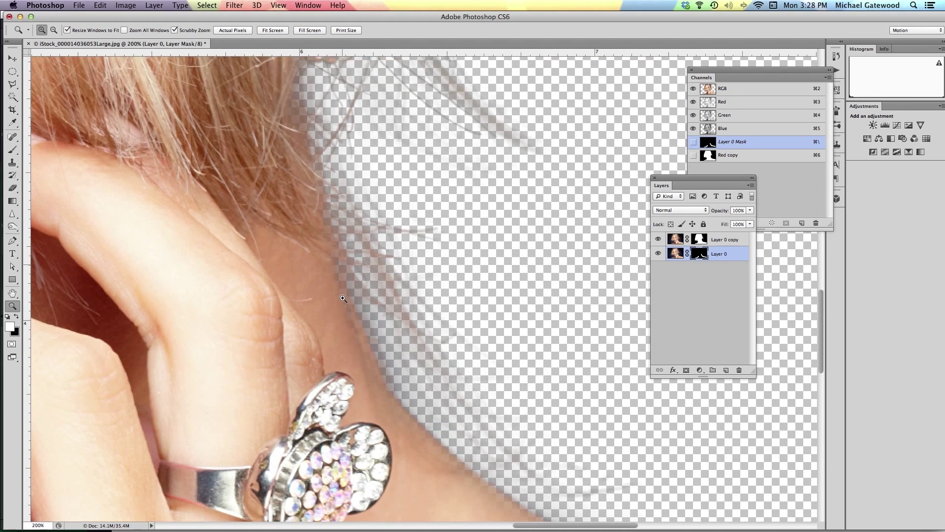
scroll(343, 299, down, 5)
scroll(343, 299, right, 2)
scroll(343, 298, up, 12)
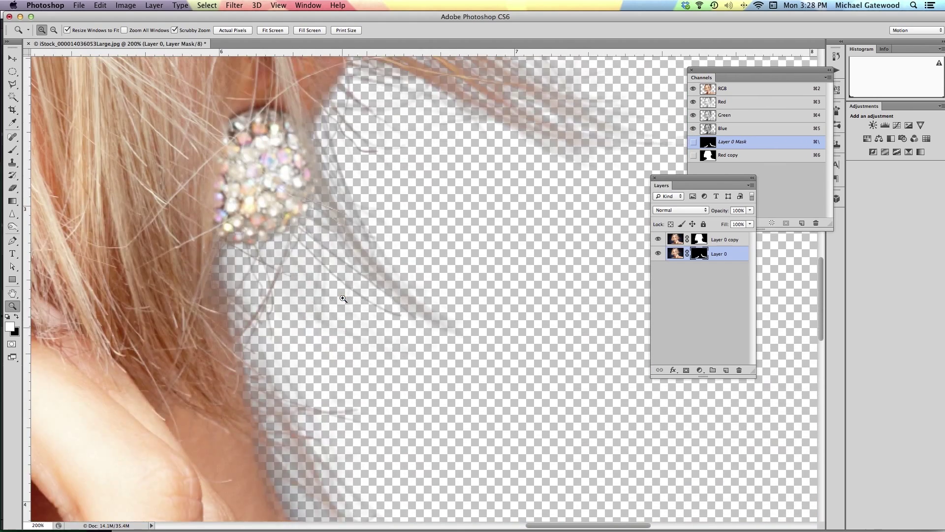
scroll(343, 298, up, 12)
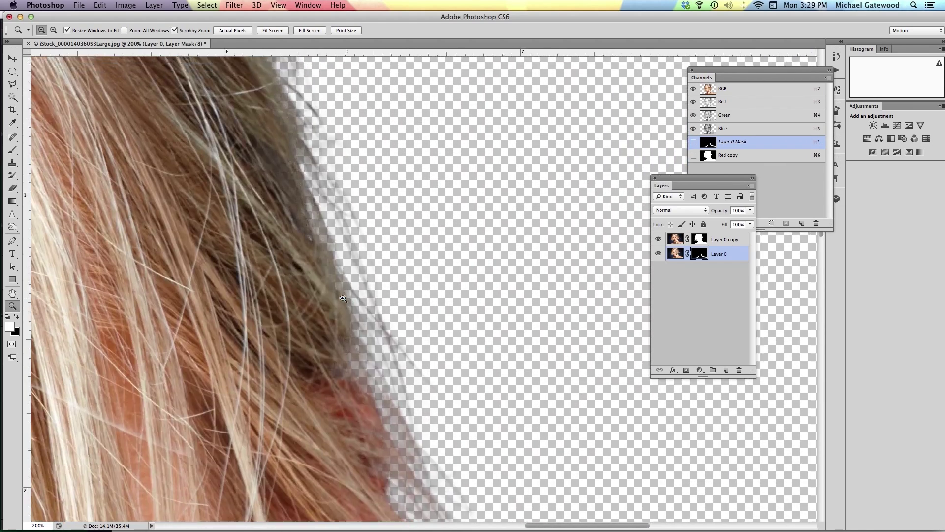
scroll(343, 298, left, 2)
scroll(343, 298, left, 3)
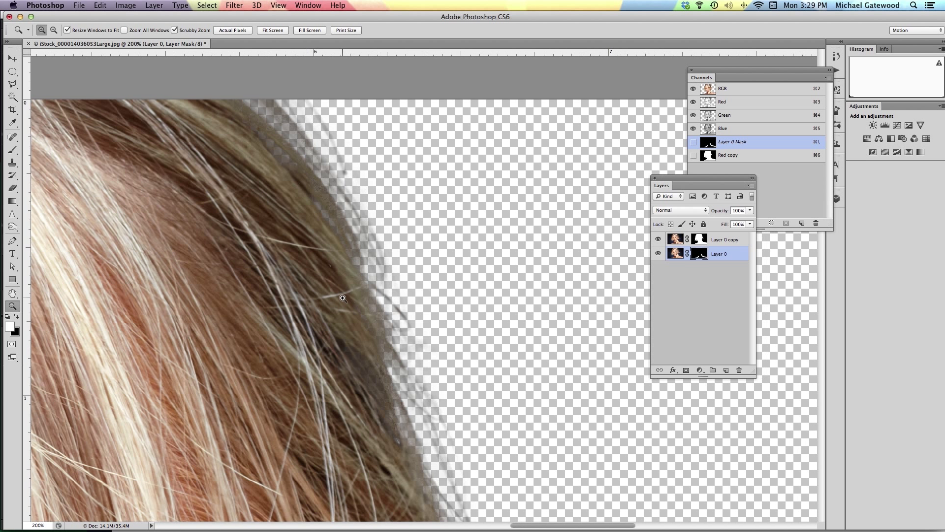
Step: With a smaller brush, paint hair strands back into Layer 0 copy's mask, then fit the image on screen
click(14, 149)
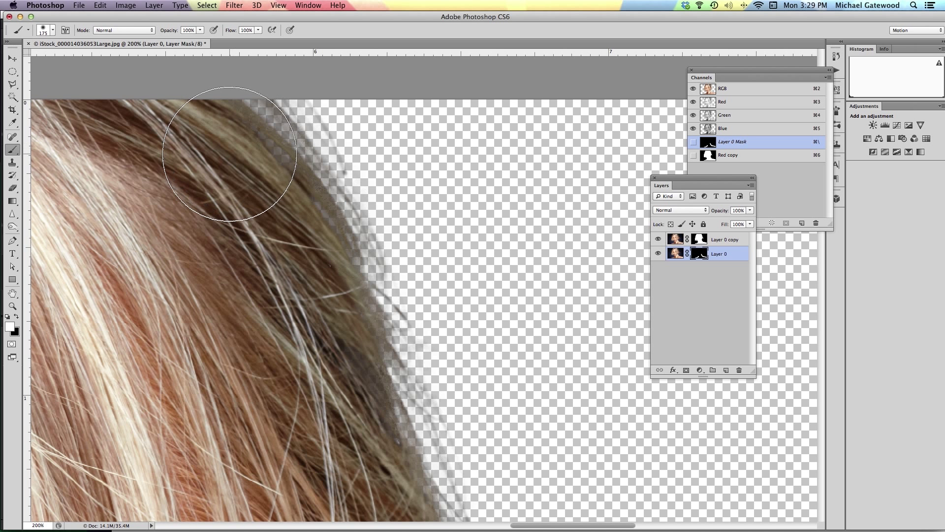
key(bracketleft)
key(bracketleft)
key(bracketleft)
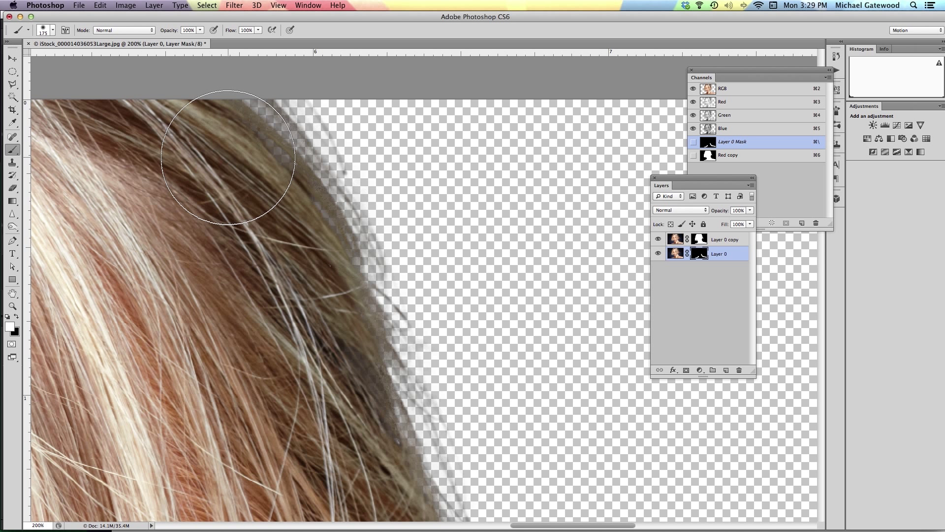
key(bracketleft)
key(bracketleft)
key(bracketleft)
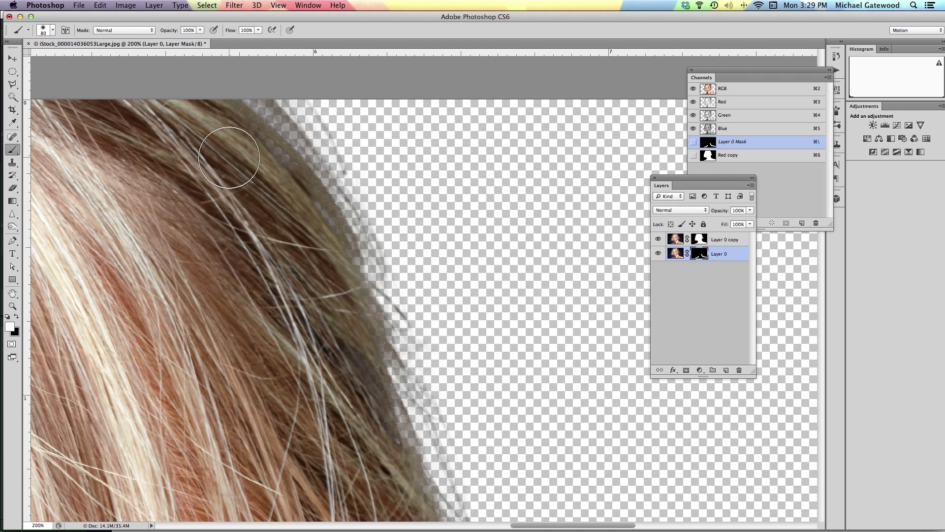
click(700, 240)
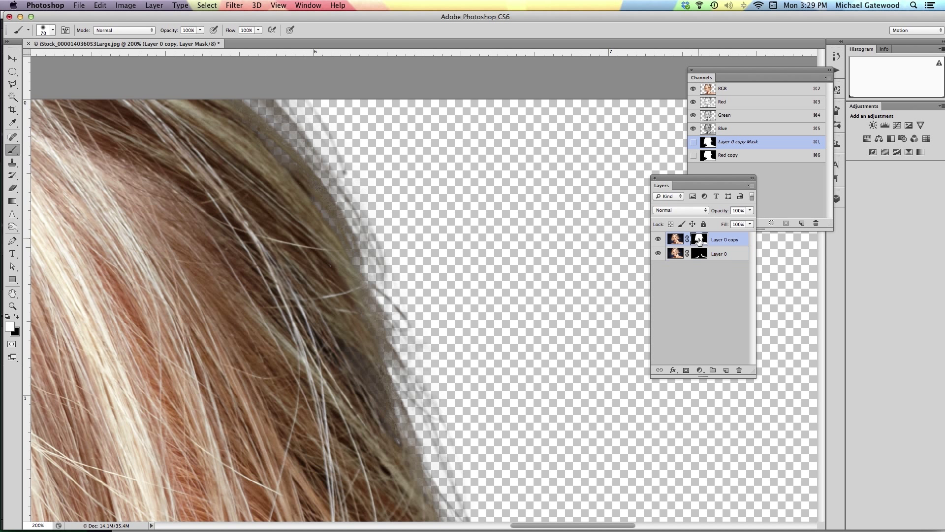
mouse_move(263, 158)
mouse_down()
mouse_move(317, 228)
mouse_move(214, 133)
mouse_up()
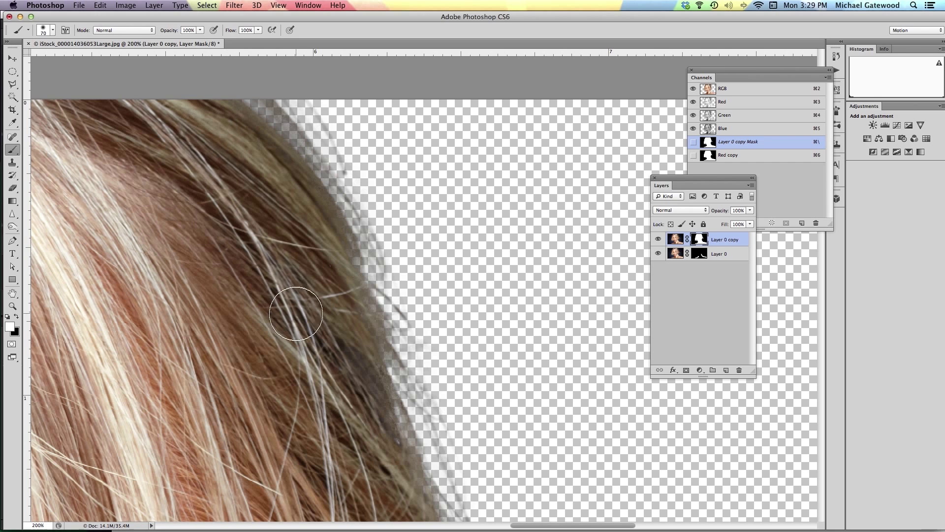
scroll(338, 402, down, 10)
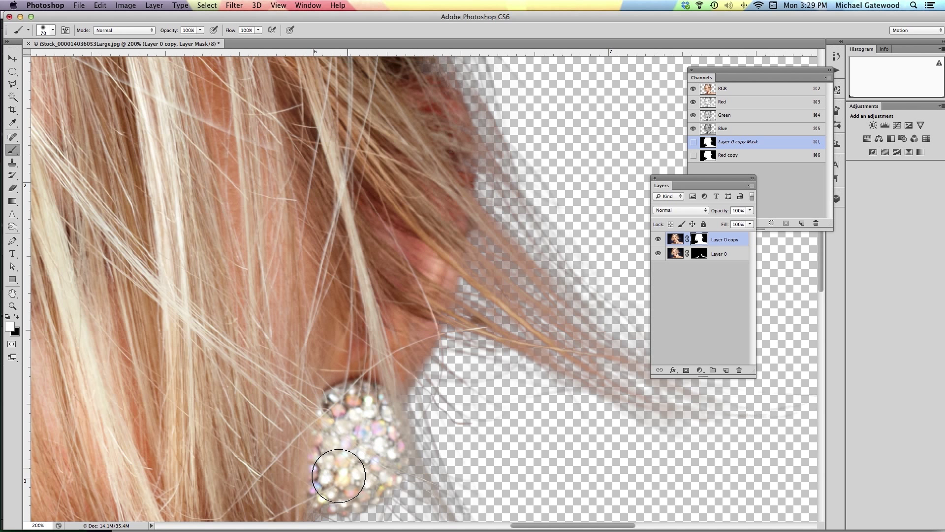
scroll(377, 437, down, 10)
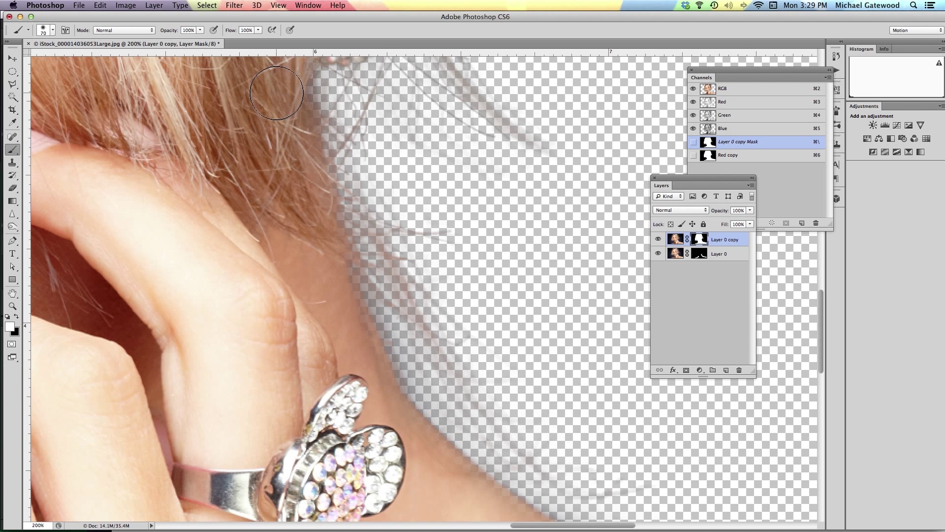
double_click(12, 294)
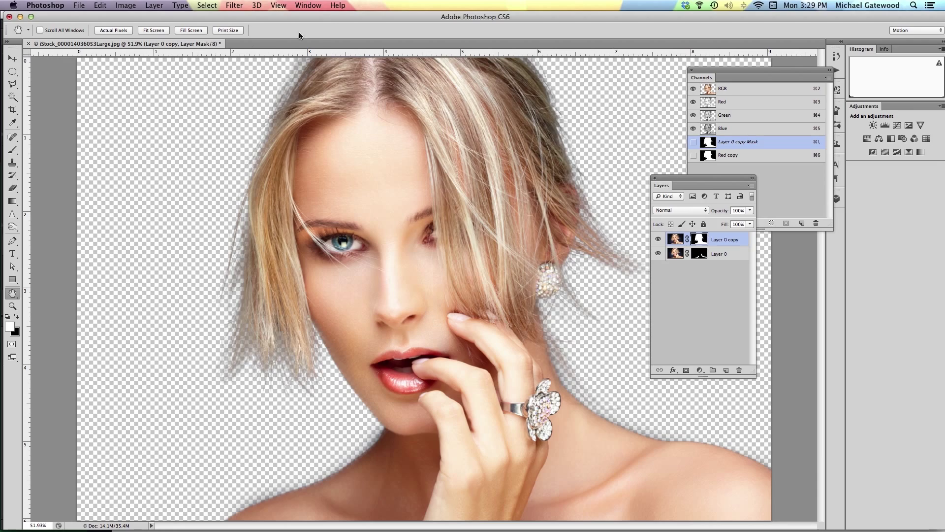
mouse_move(112, 46)
mouse_down()
mouse_move(243, 111)
mouse_move(115, 49)
mouse_move(125, 62)
mouse_move(116, 44)
mouse_up()
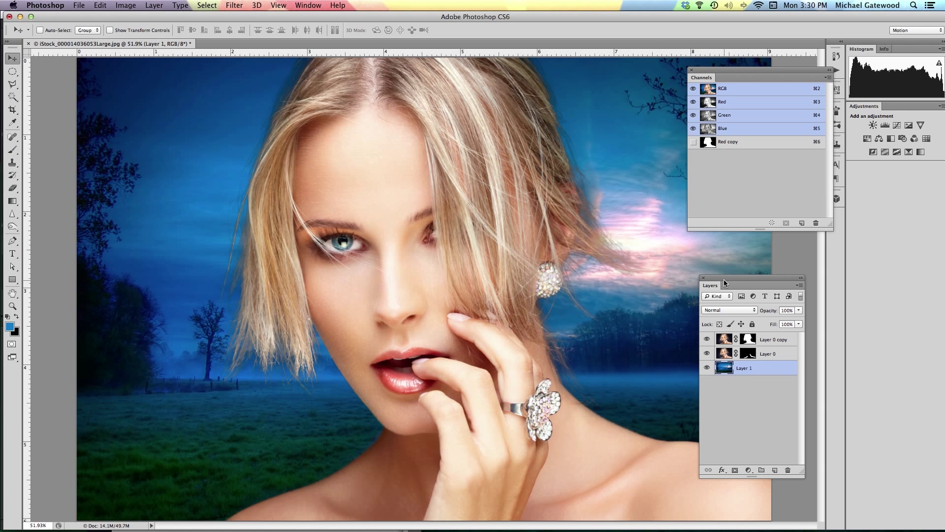
Step: Load Layer 0 copy's mask as a selection and add a new Layer 2 at the top
drag(749, 341, 746, 340)
super+click(748, 341)
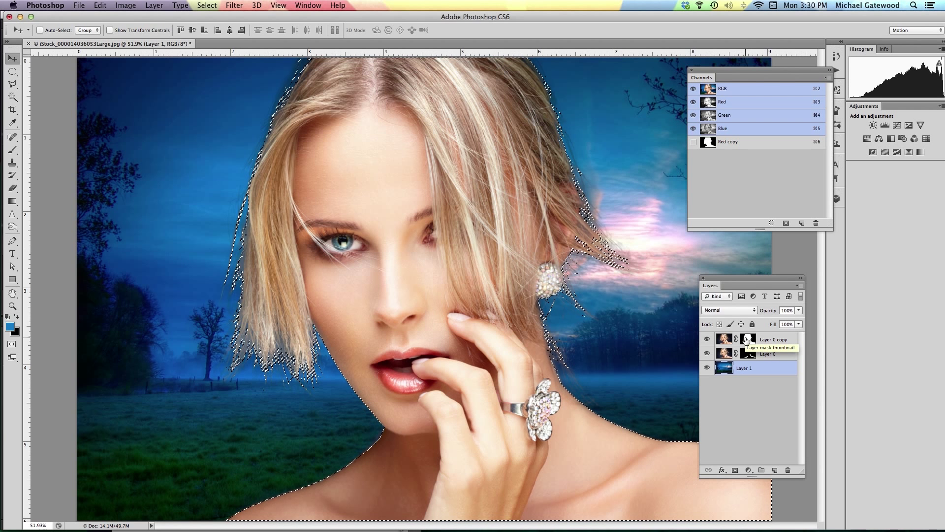
click(774, 470)
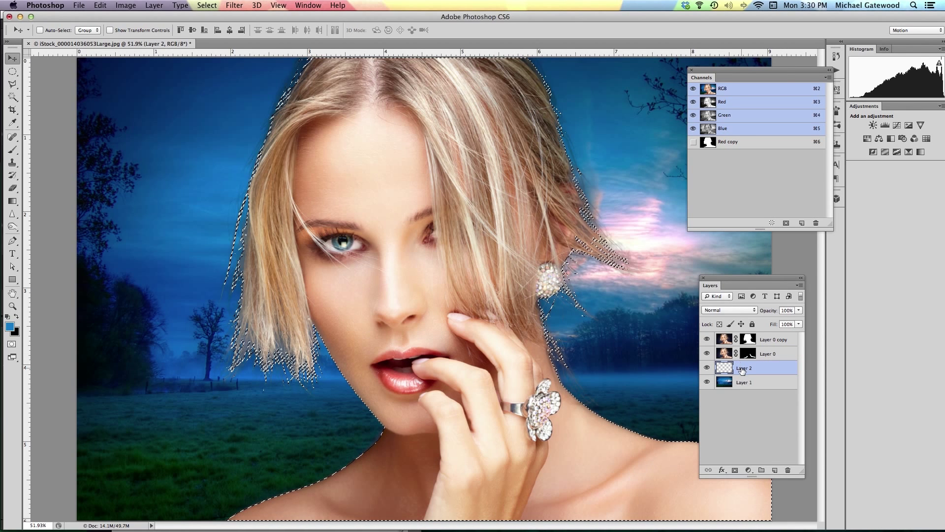
drag(742, 371, 742, 336)
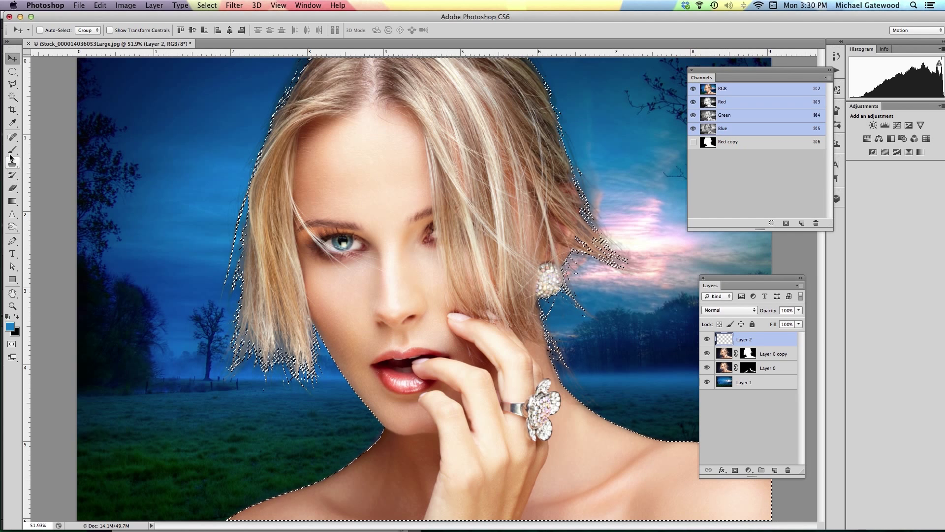
Step: Fill the selection on Layer 2 with the foreground blue and deselect
click(13, 123)
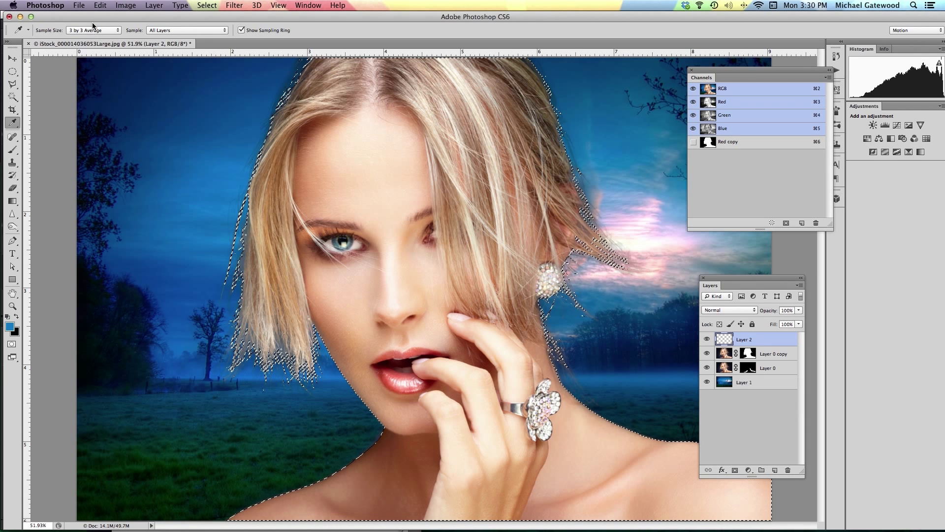
click(100, 5)
click(162, 167)
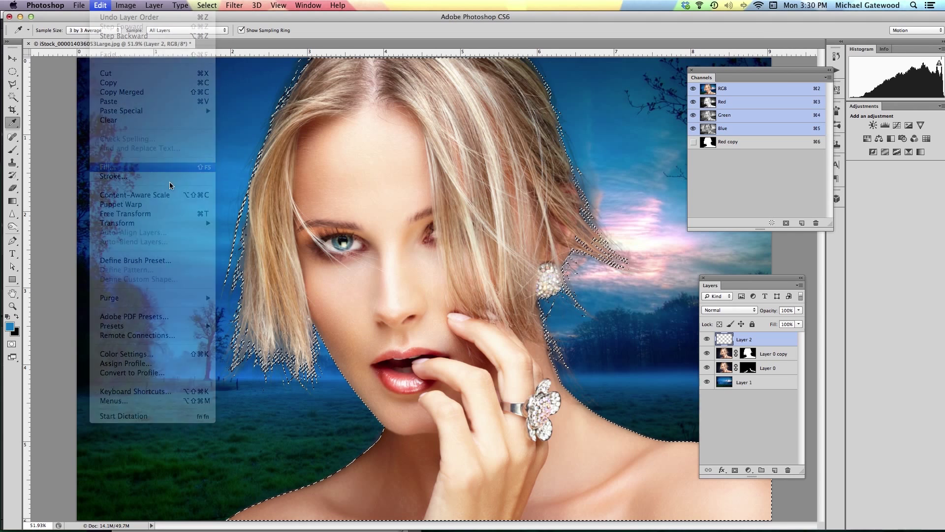
click(496, 220)
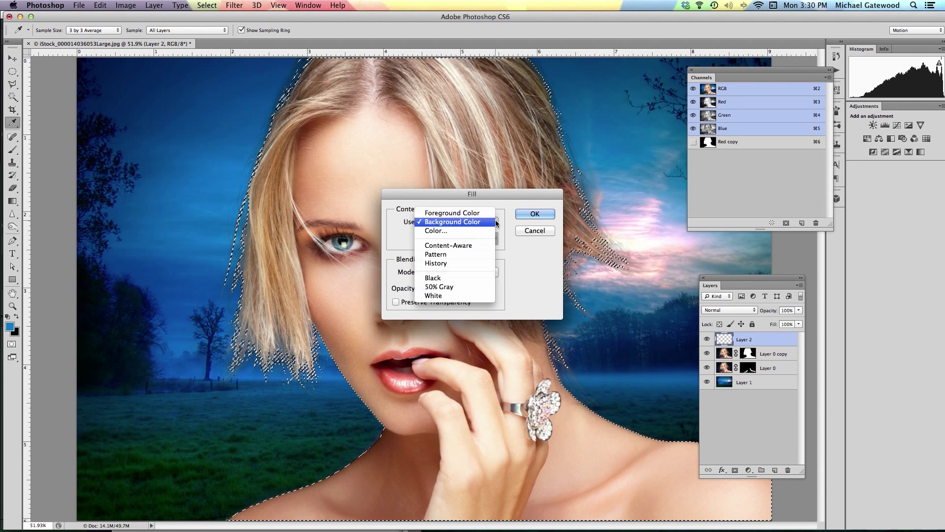
click(468, 214)
click(529, 214)
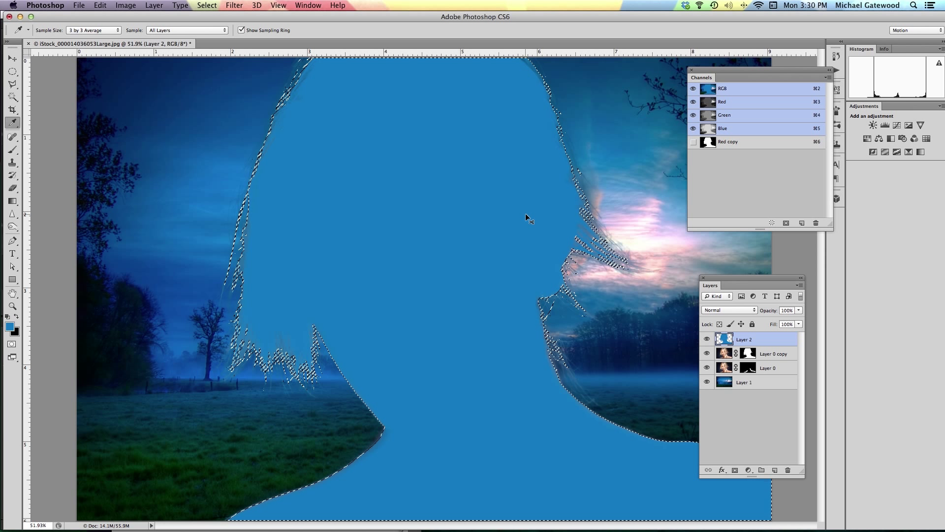
key(super+d)
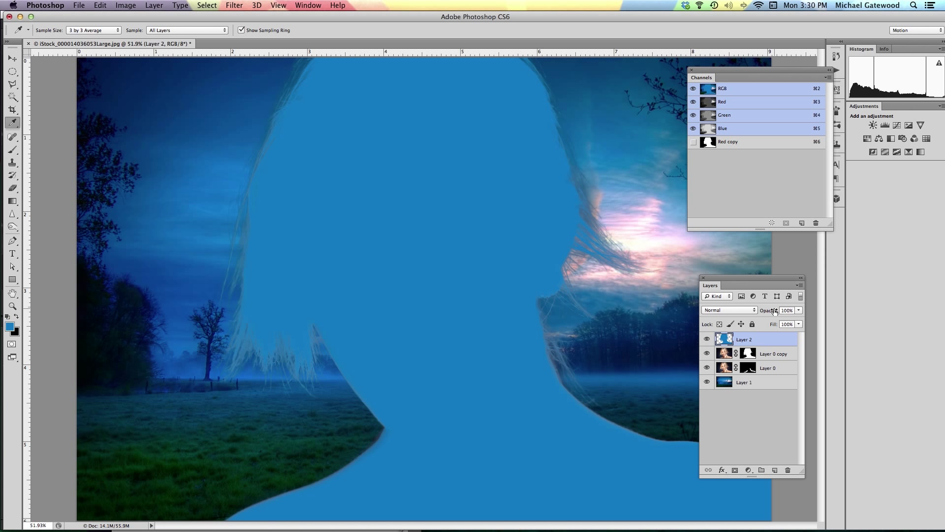
Step: Set Layer 2 to Soft Light at 74% opacity and toggle its visibility to compare the tint
click(754, 309)
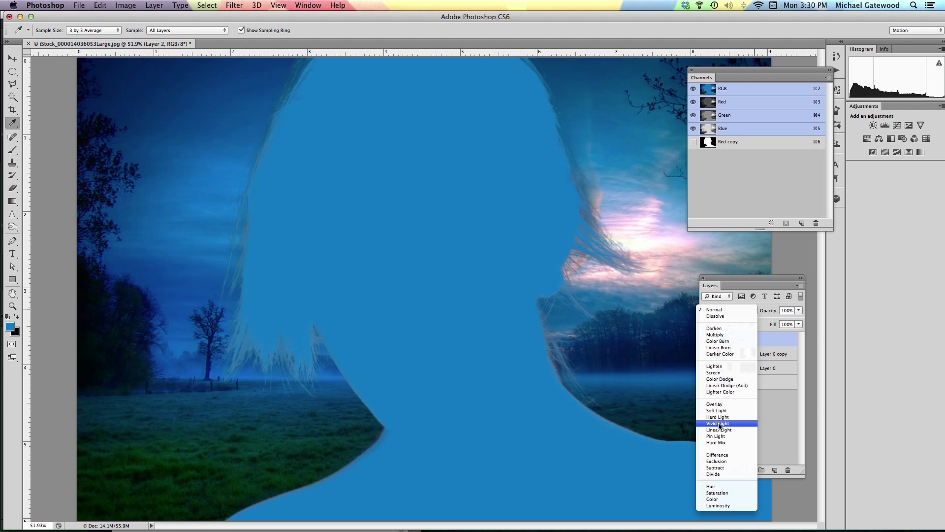
click(721, 409)
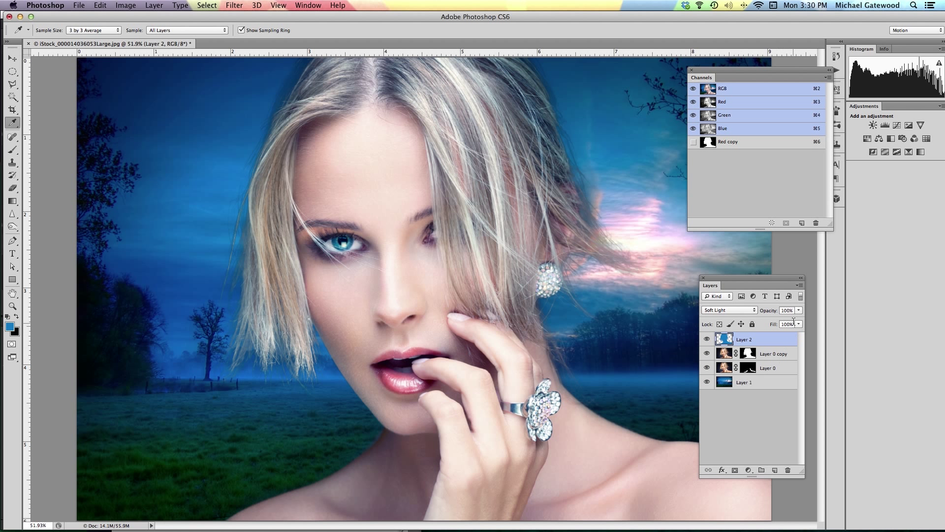
click(798, 310)
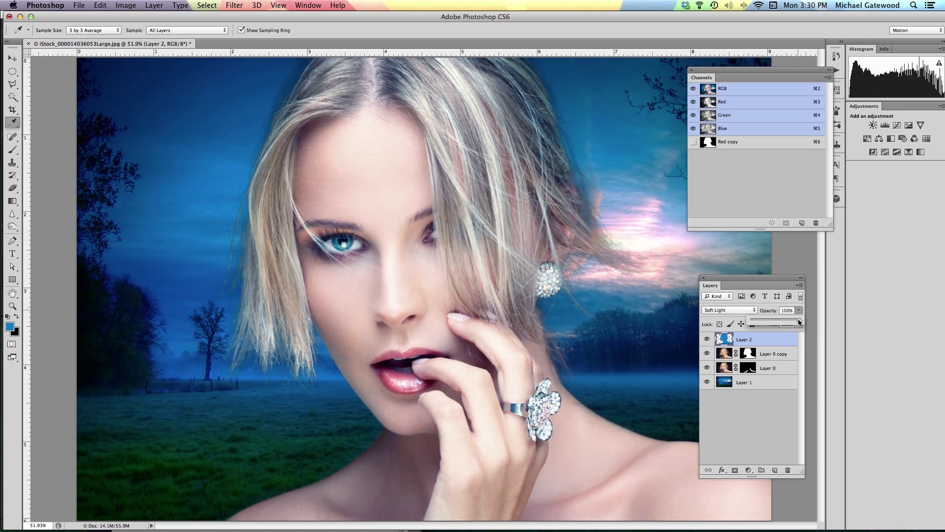
drag(798, 319, 788, 323)
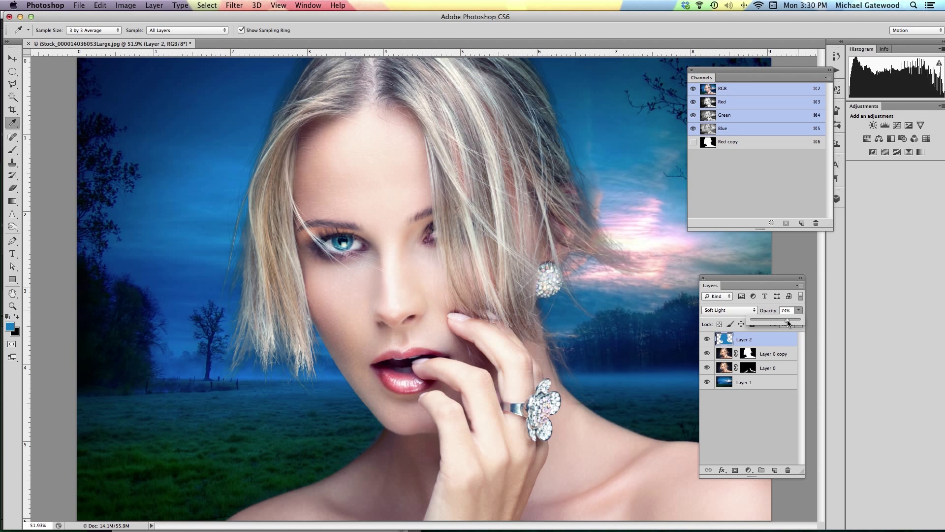
click(707, 339)
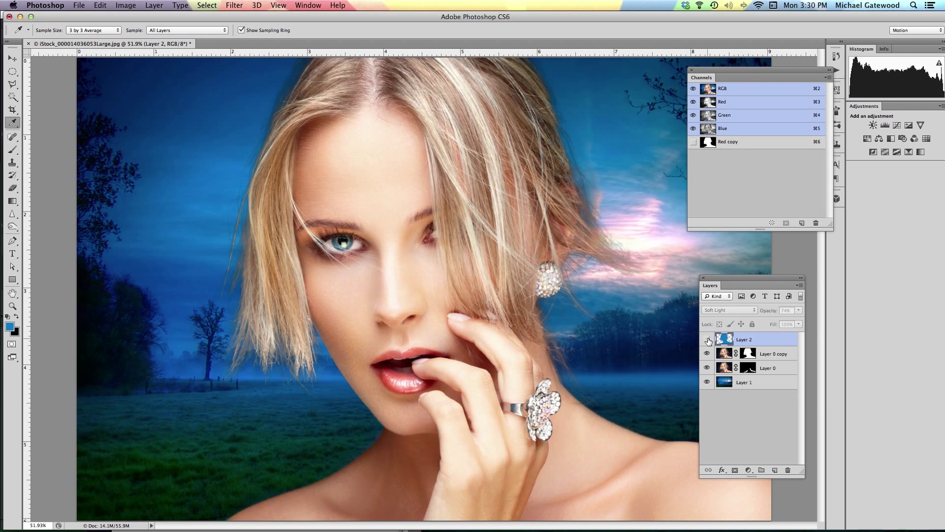
click(707, 339)
click(707, 339)
click(707, 339)
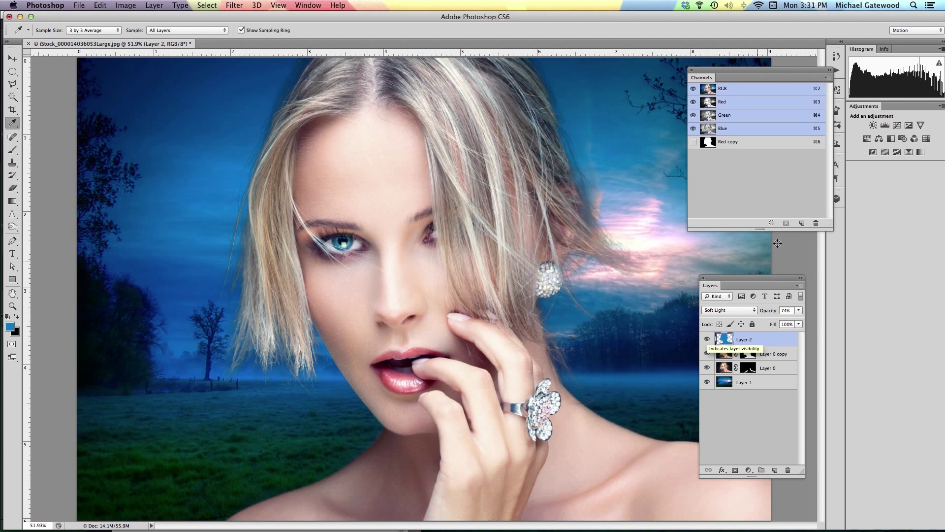
drag(739, 277, 897, 287)
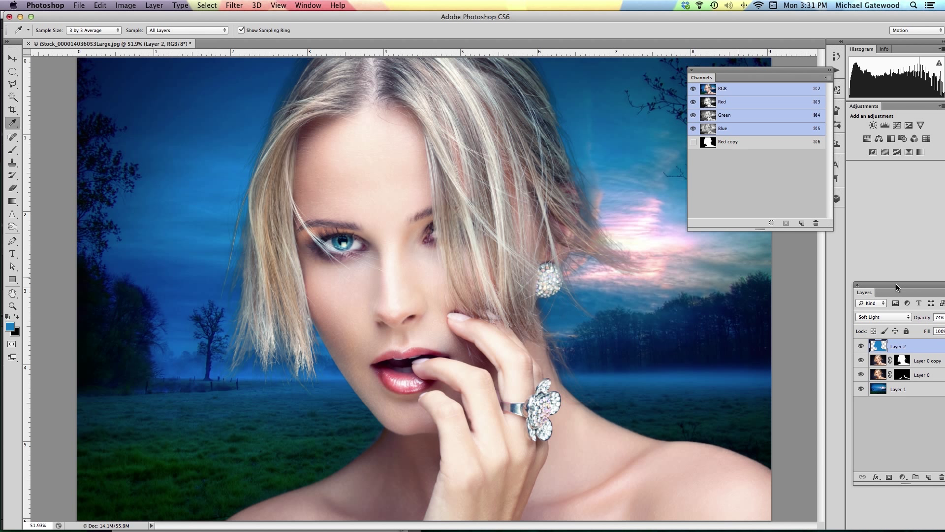
Step: Collapse and re-expand the Channels panel, then dock it above the Layers panel
click(830, 70)
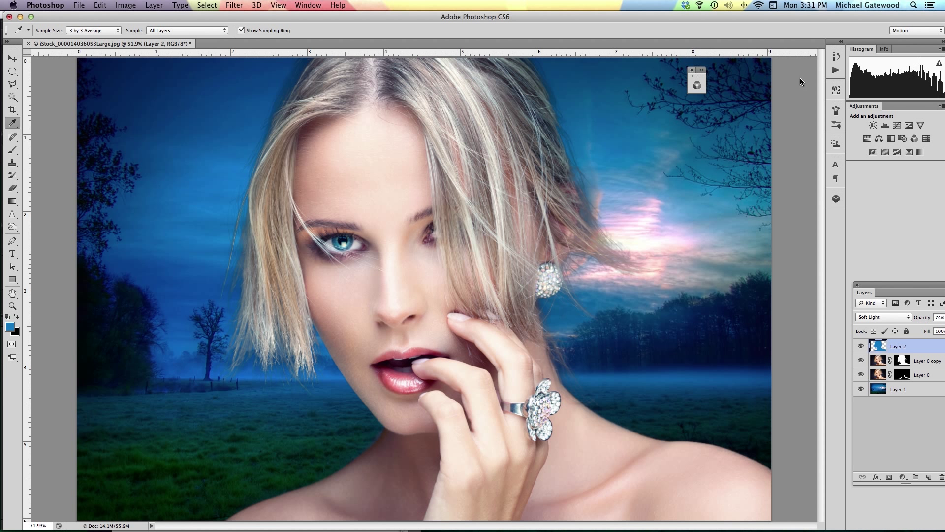
click(703, 70)
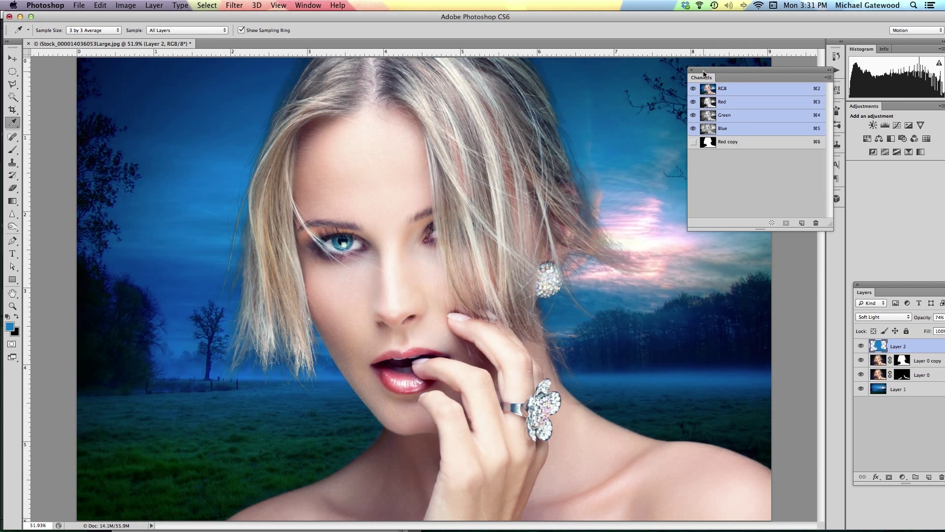
drag(705, 74, 876, 170)
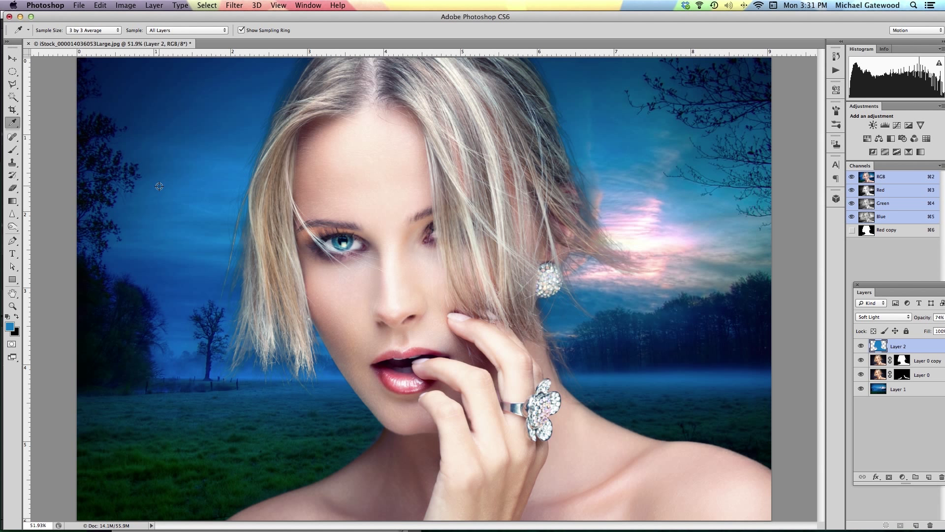
Step: Cycle screen modes to view the composite full-screen on black, then return to the standard workspace
key(f)
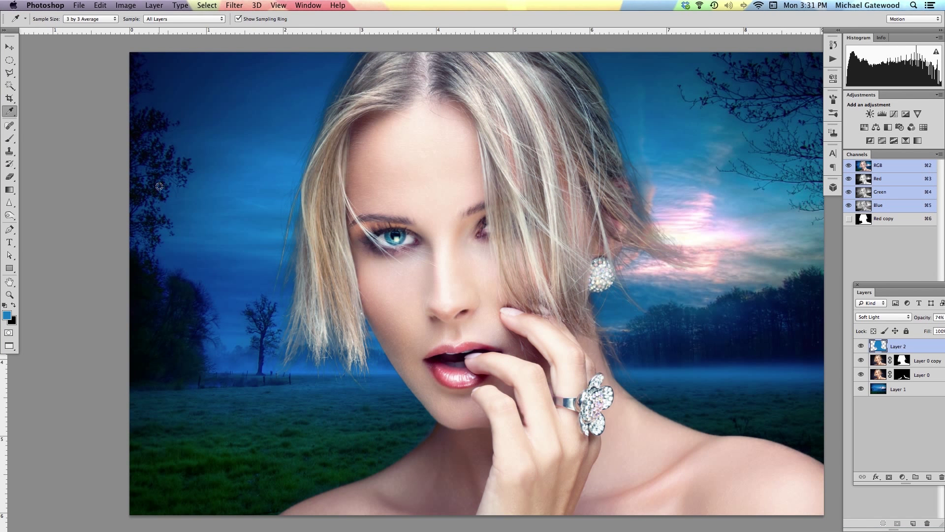
key(f)
key(f)
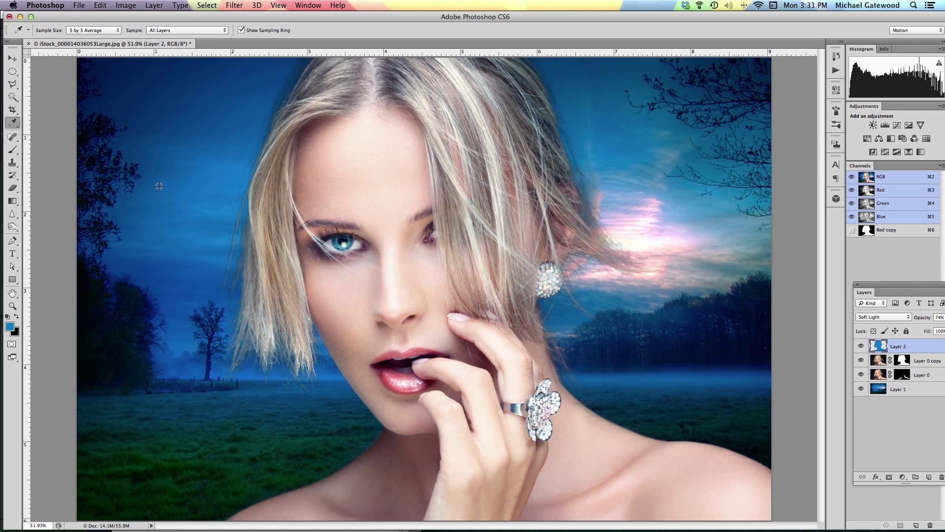
key(f)
key(f)
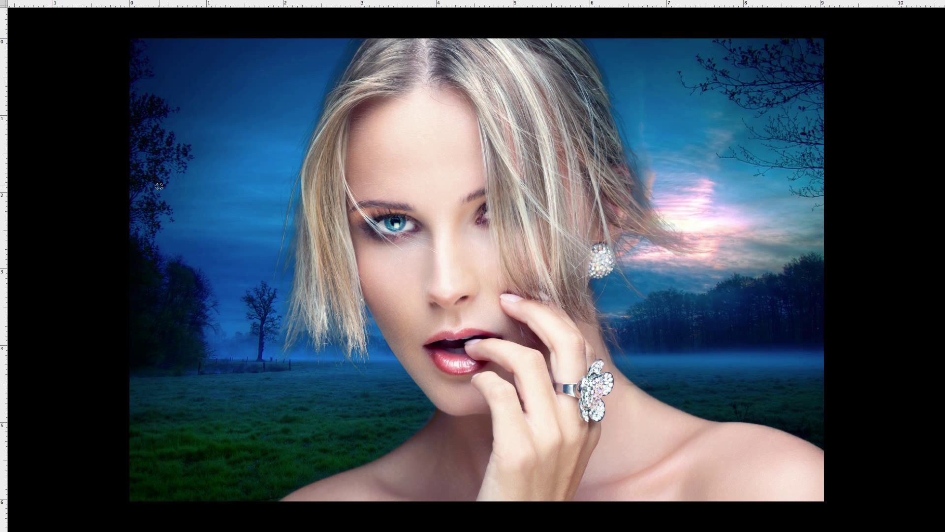